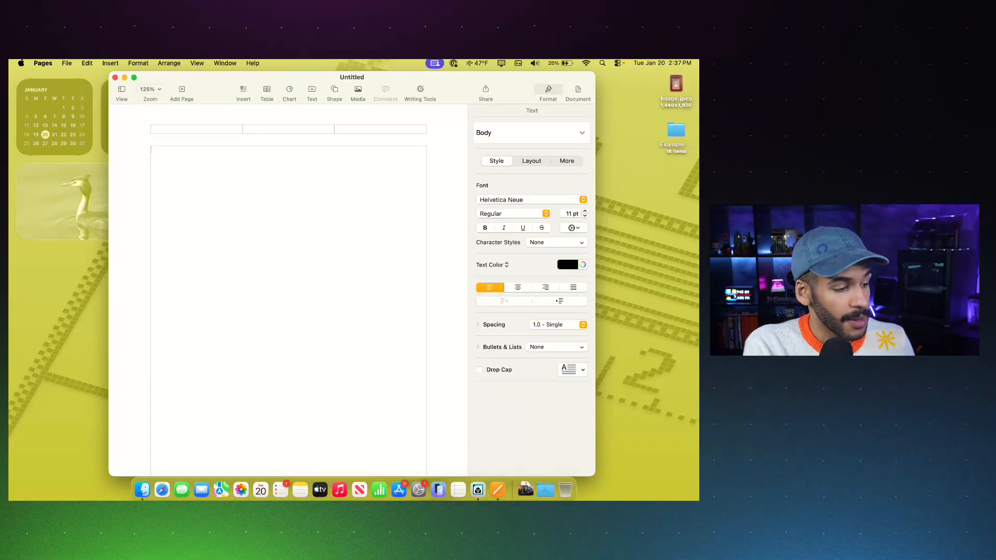
# Switch the page orientation to landscape and back to portrait in the document settings
pyautogui.click(578, 90)
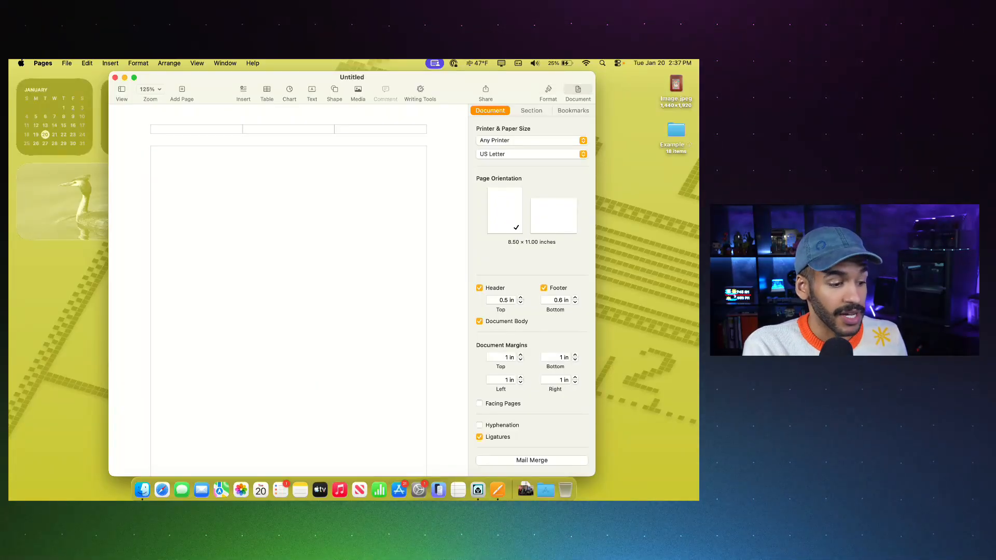
pyautogui.click(553, 215)
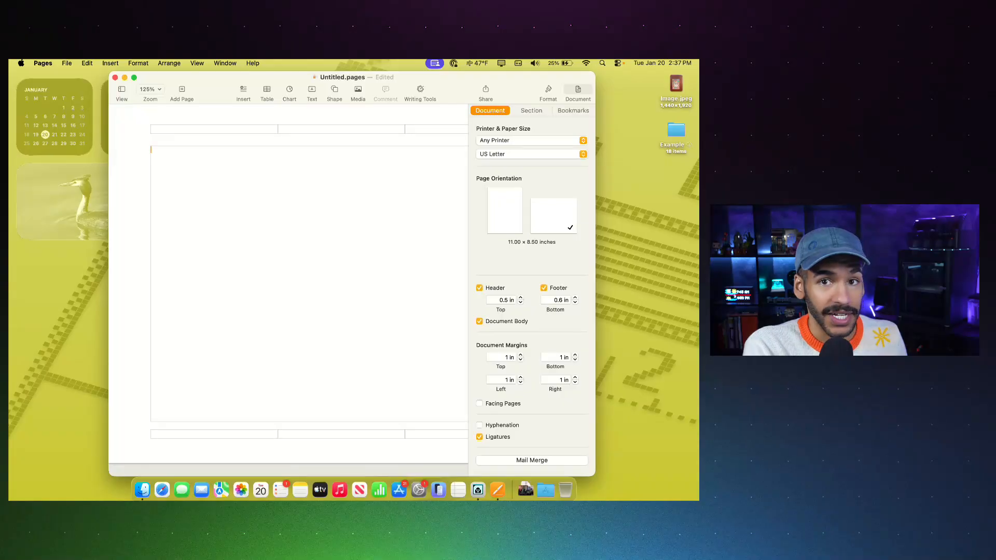
pyautogui.click(505, 210)
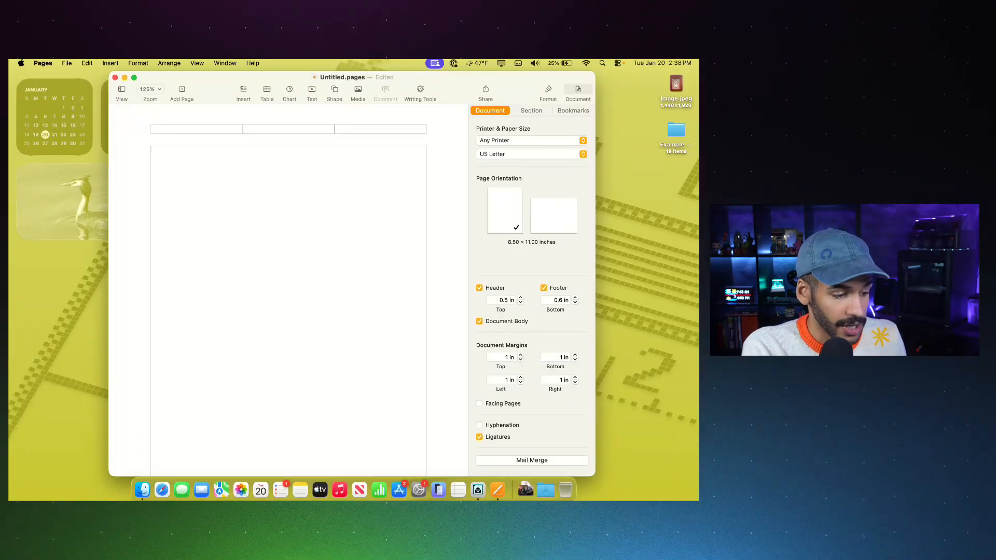
# Set the document's header and footer distances to 0.25 in each
pyautogui.click(520, 303)
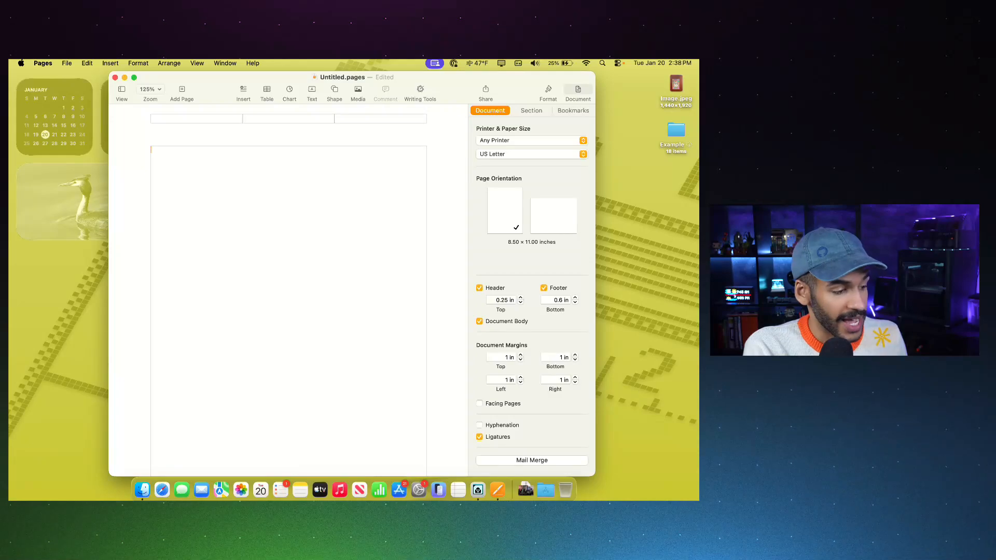
pyautogui.click(575, 302)
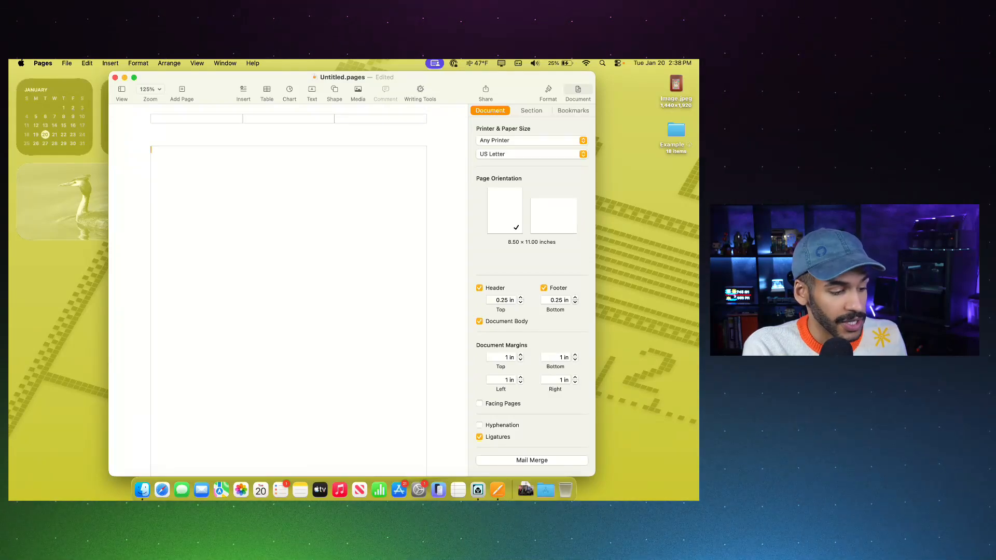
pyautogui.scroll(-5, 289, 291)
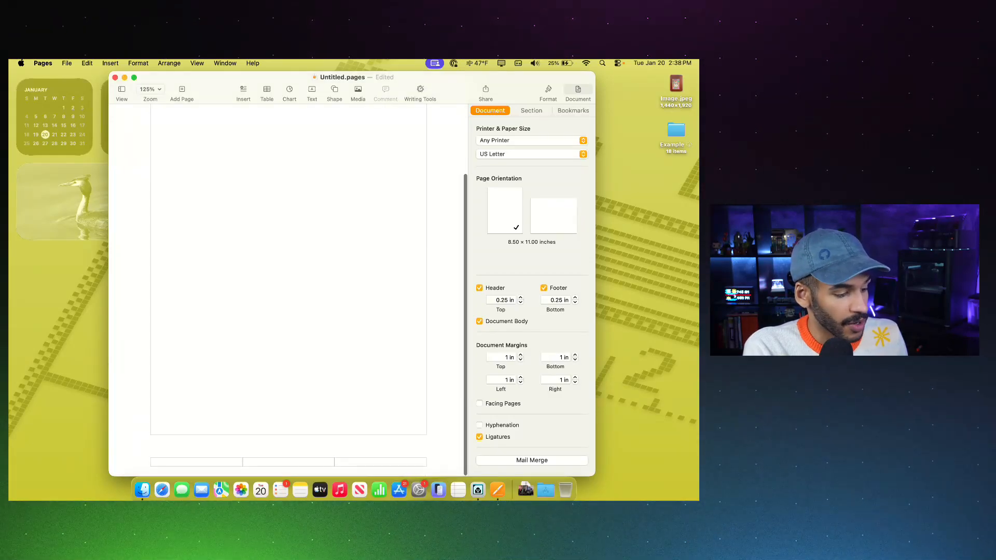
pyautogui.scroll(5, 289, 291)
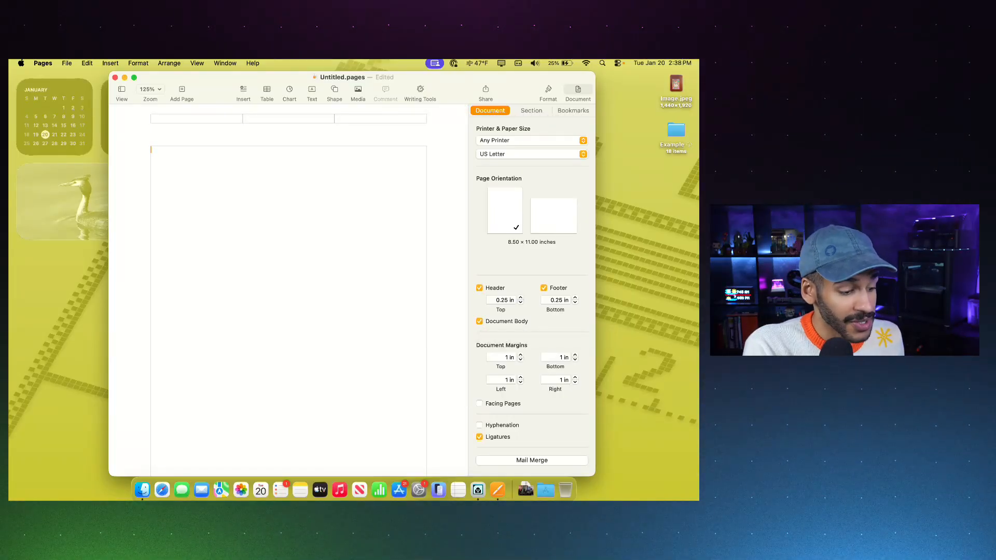
# Reduce the top, bottom, left and right document margins to 0.5 in each
pyautogui.click(520, 360)
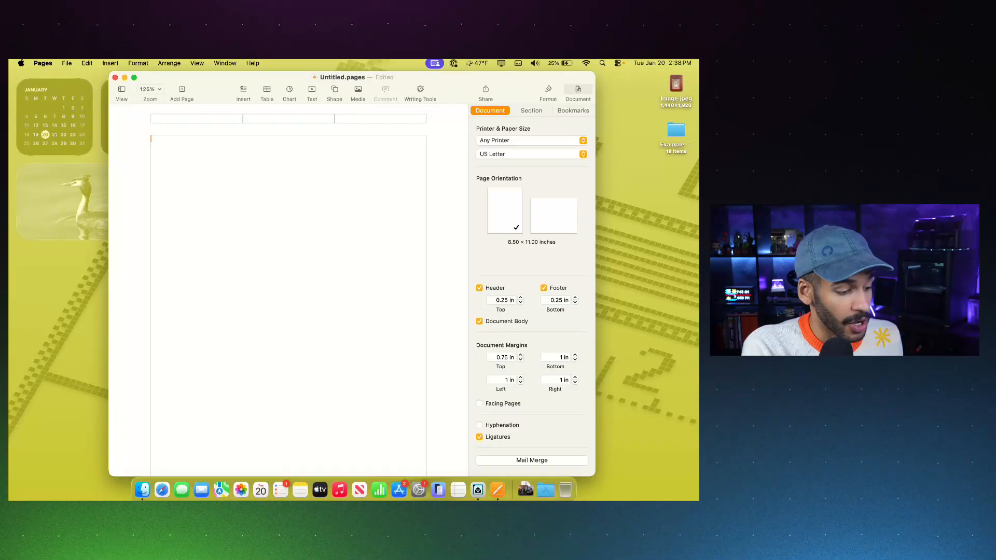
pyautogui.click(520, 360)
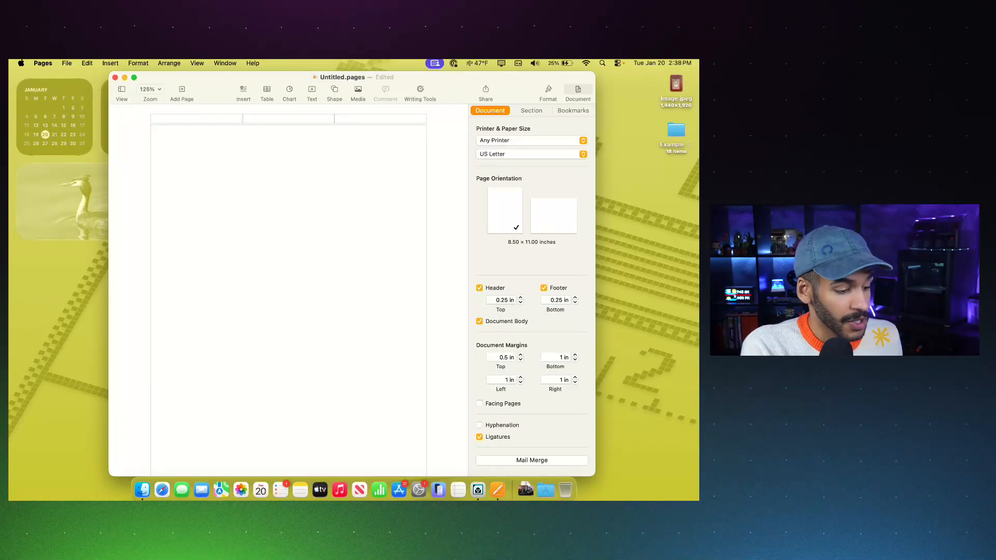
pyautogui.click(574, 360)
pyautogui.click(575, 360)
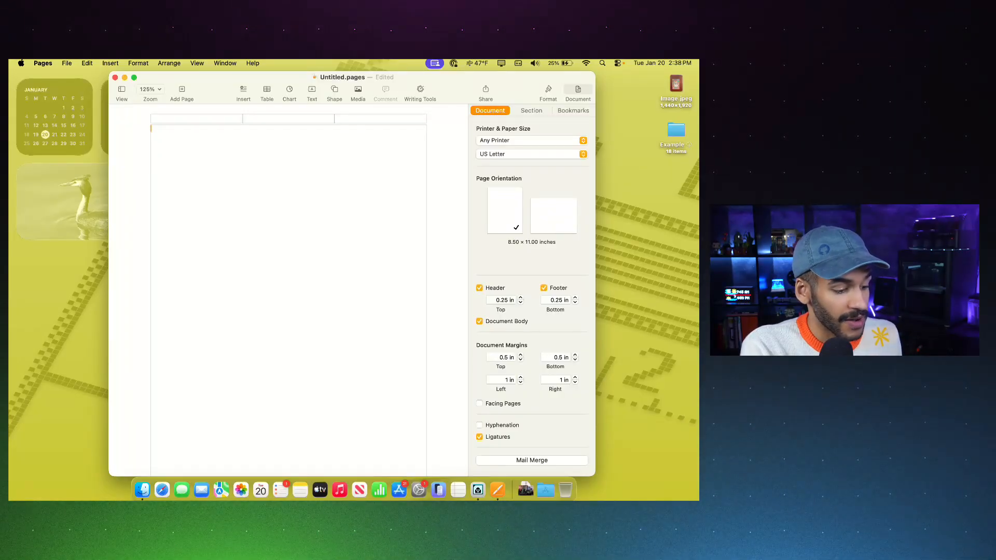
pyautogui.click(520, 383)
pyautogui.click(520, 382)
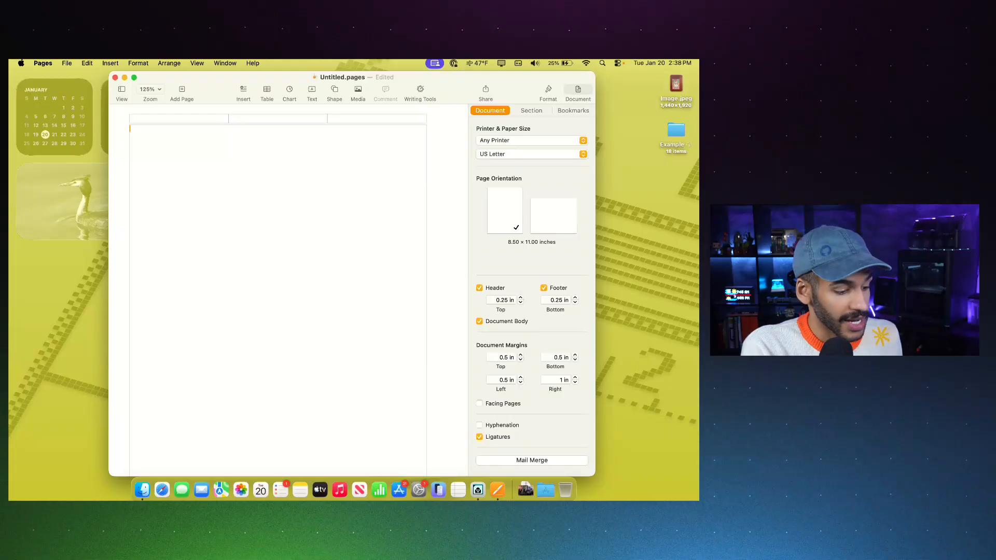
pyautogui.click(575, 382)
pyautogui.click(575, 382)
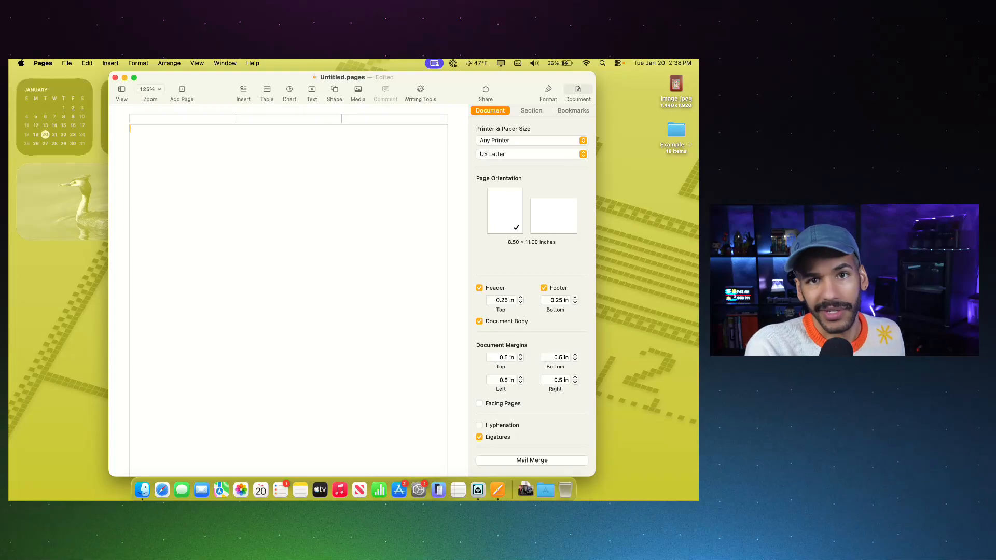
# Create a new section after the current section
pyautogui.click(531, 111)
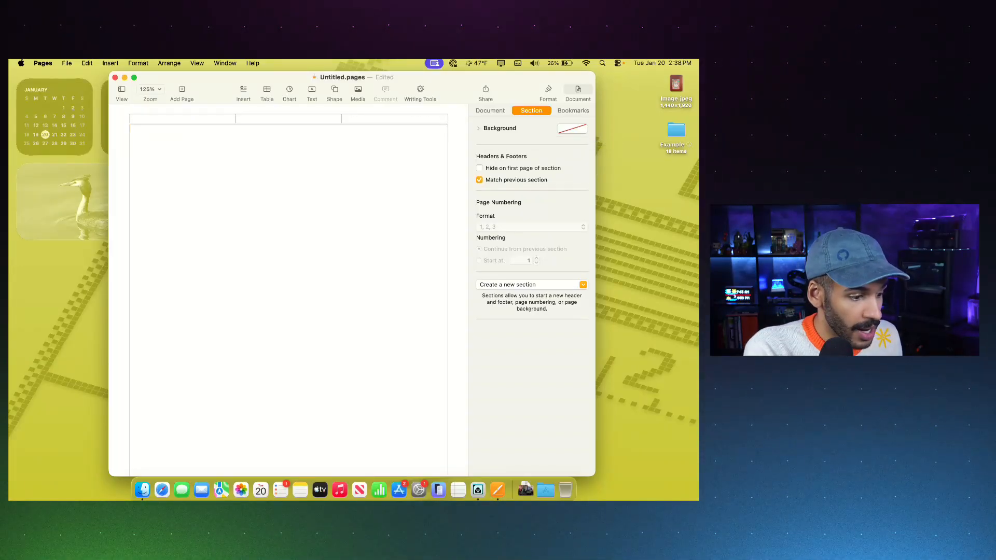
pyautogui.click(531, 285)
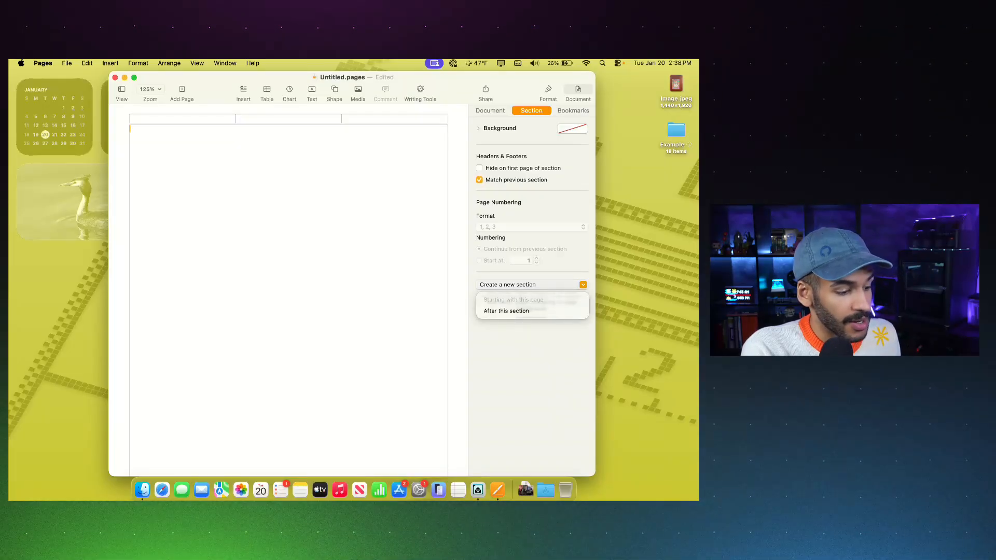
pyautogui.click(506, 311)
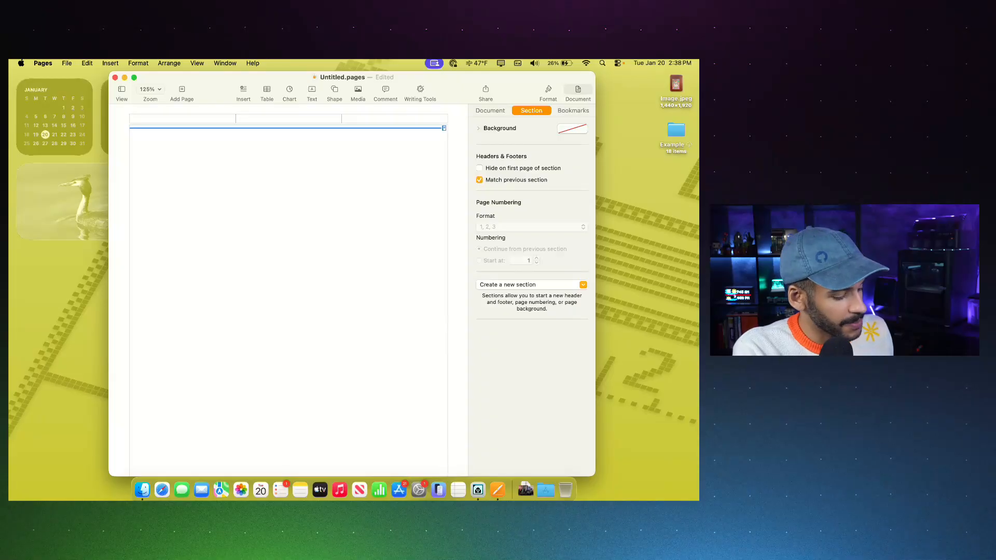
pyautogui.scroll(-10, 288, 290)
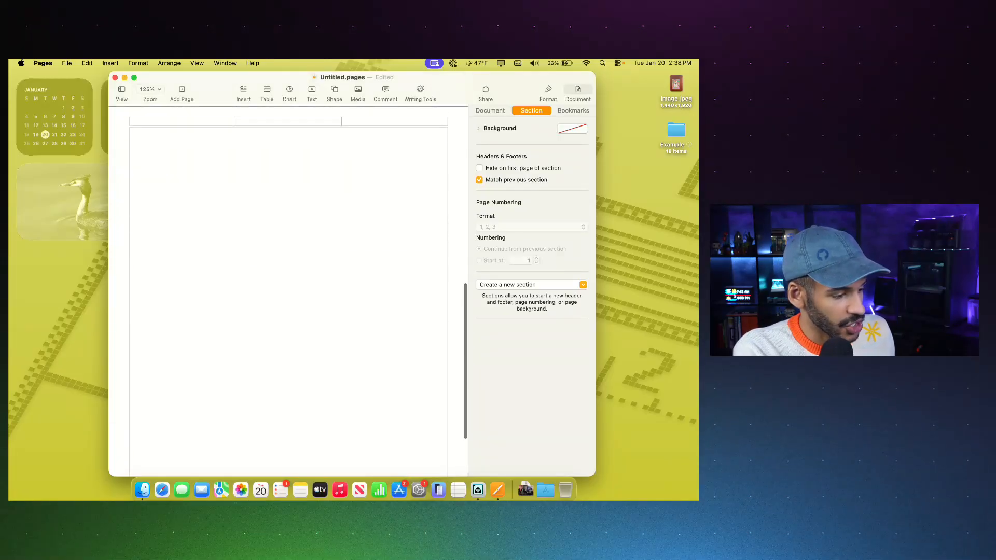
pyautogui.scroll(10, 288, 291)
pyautogui.scroll(-1, 288, 291)
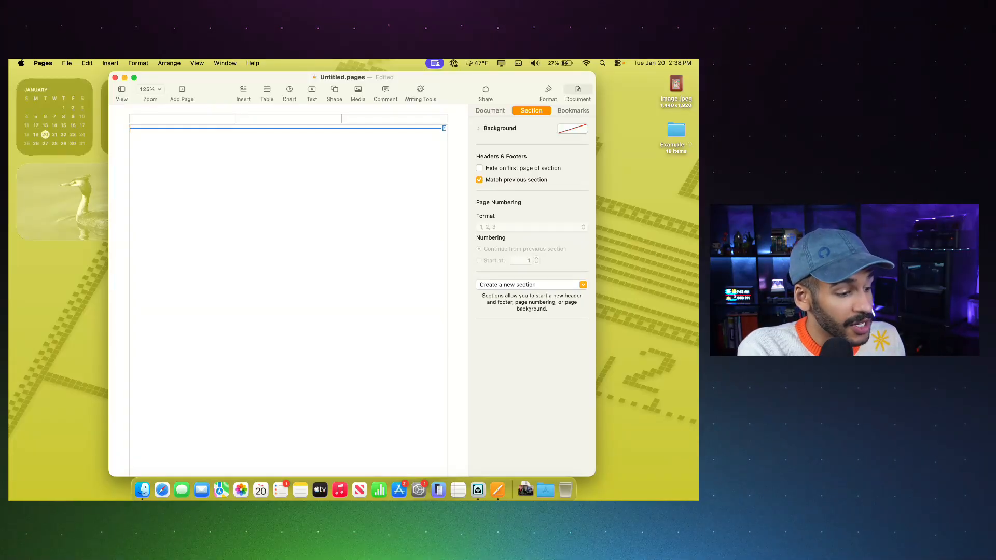
# Give the first section's background a gradient fill using the teal gradient preset
pyautogui.click(478, 128)
pyautogui.click(531, 142)
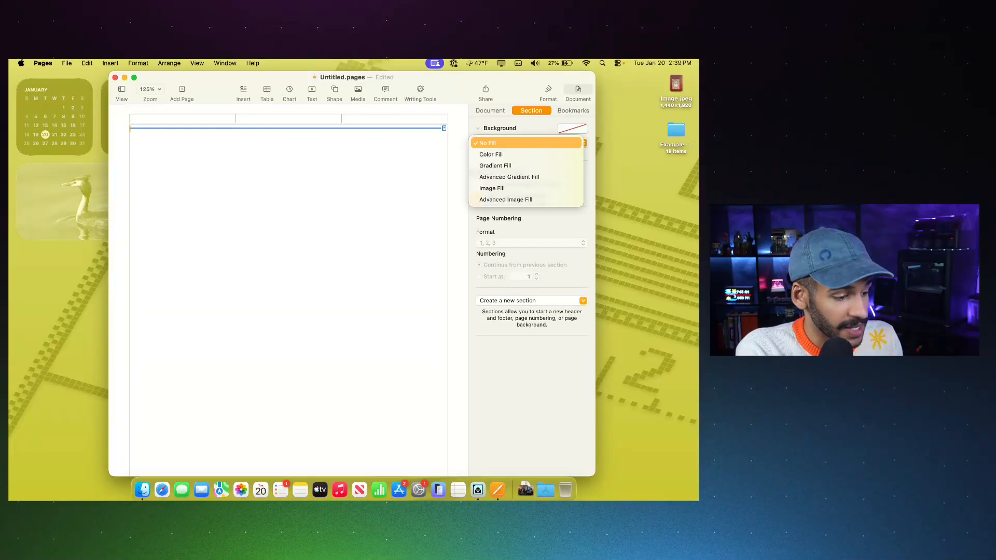
pyautogui.click(513, 165)
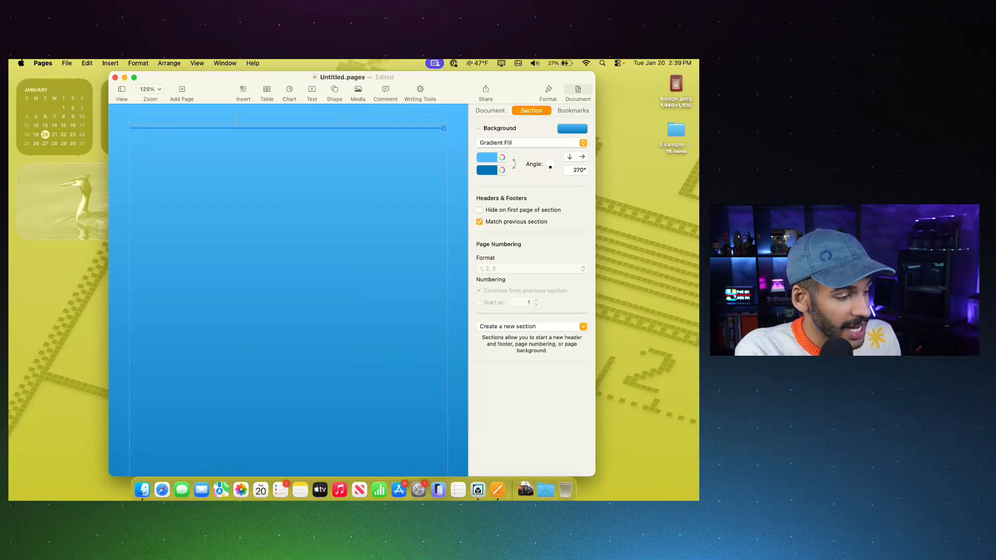
pyautogui.scroll(-10, 289, 290)
pyautogui.scroll(10, 288, 290)
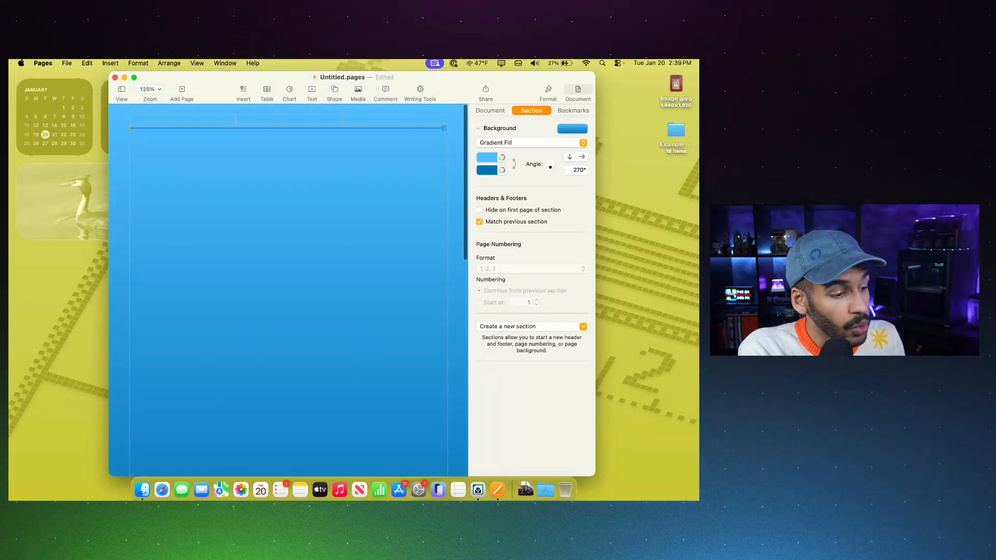
pyautogui.click(572, 128)
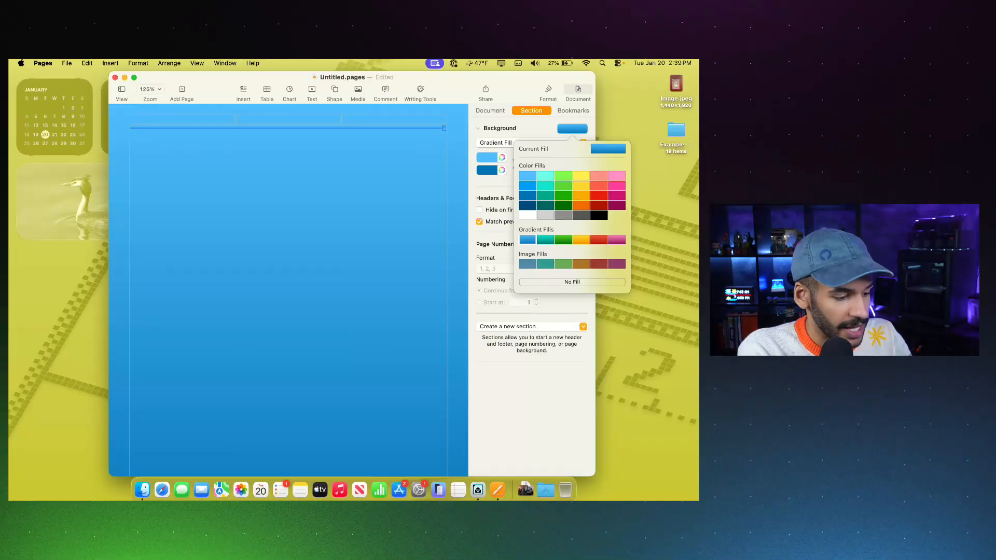
pyautogui.click(546, 239)
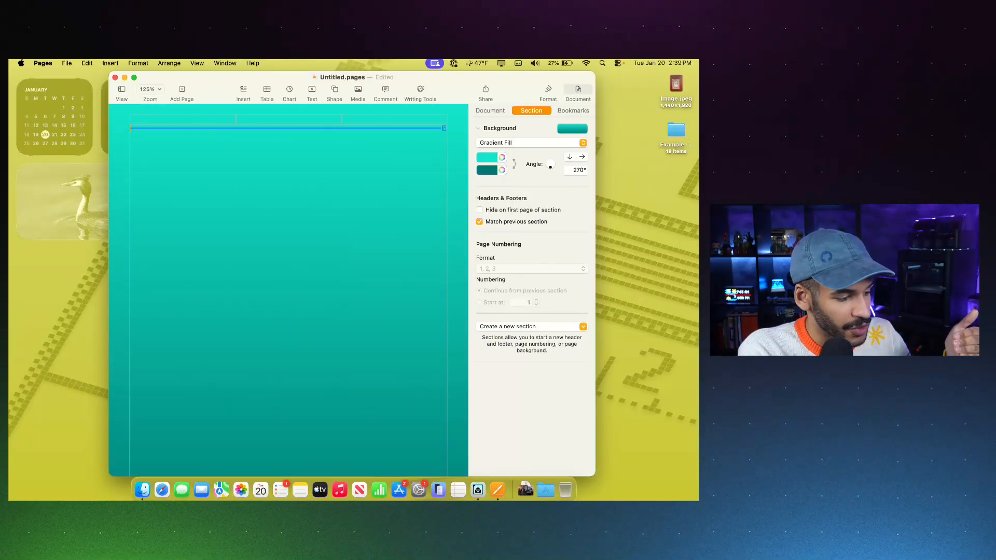
pyautogui.scroll(-10, 287, 291)
pyautogui.scroll(10, 288, 291)
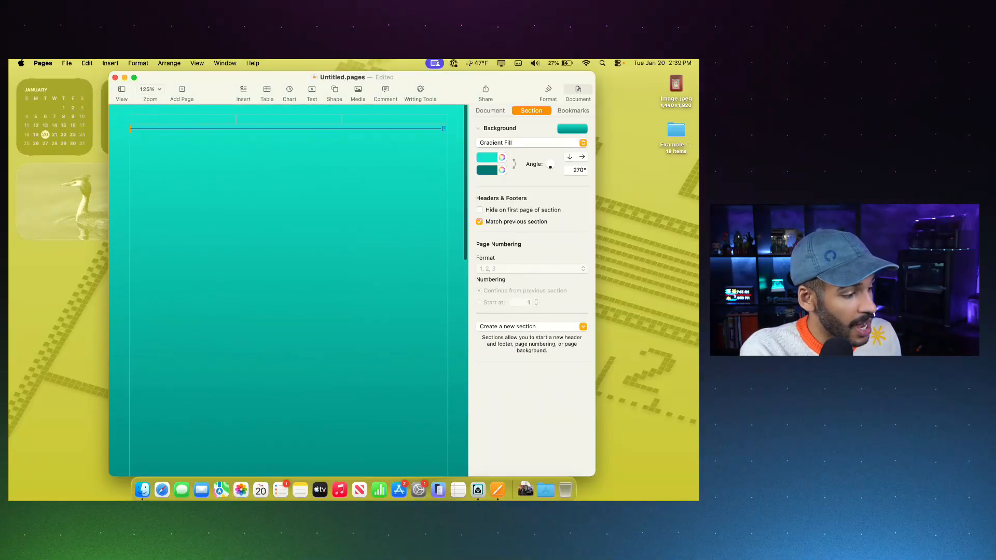
# Enter "Add Text", "To This" and "Section" on three separate lines in the first section's body
pyautogui.write('Add Tex')
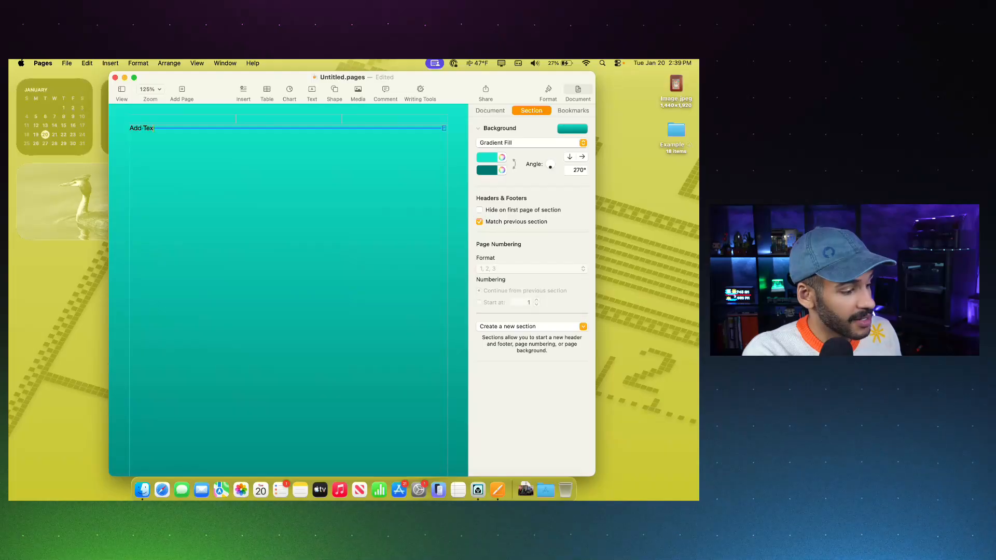
pyautogui.write('t')
pyautogui.press('Return')
pyautogui.write('To')
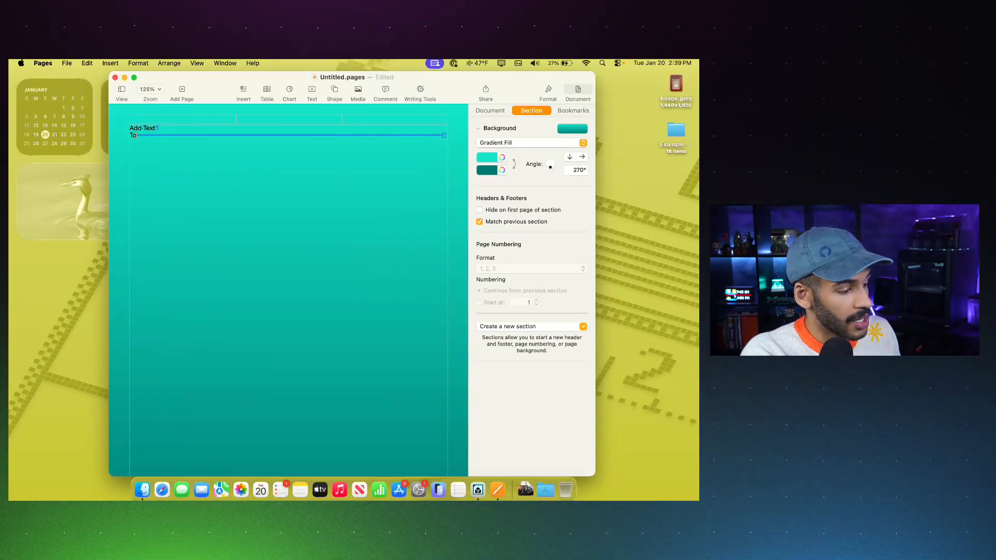
pyautogui.write(' This')
pyautogui.press('Return')
pyautogui.write('Section')
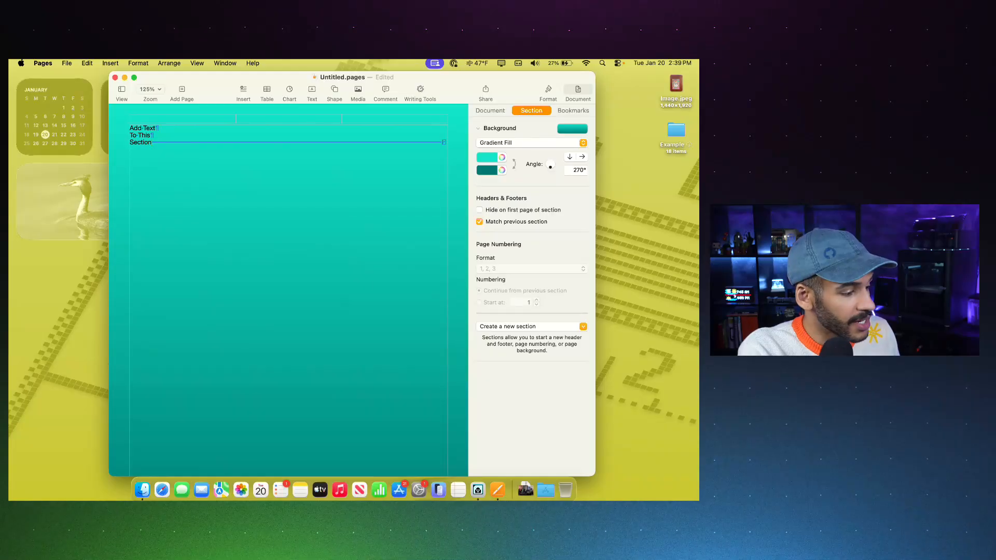
# Apply the Title paragraph style to the three lines of text and center them
pyautogui.press('super+a')
pyautogui.click(490, 110)
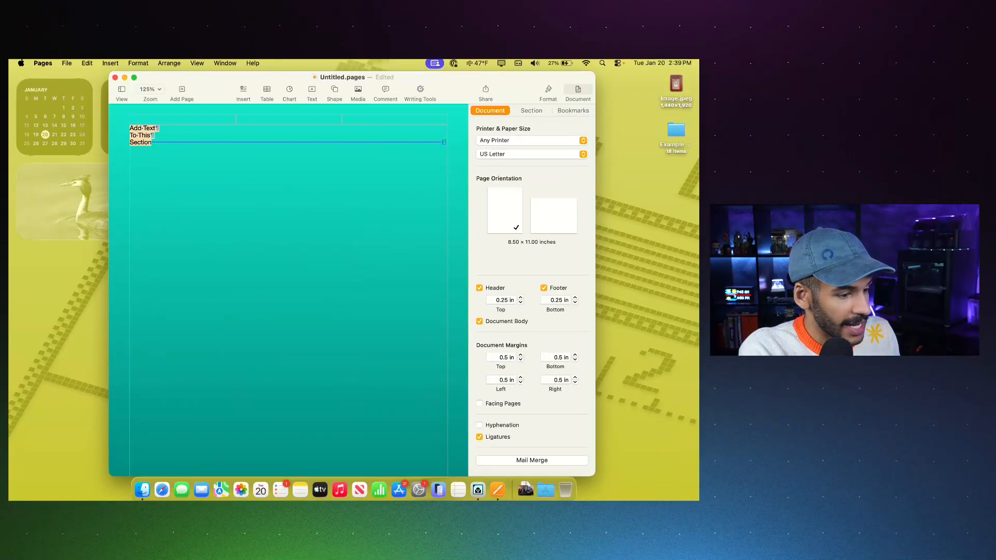
pyautogui.click(548, 89)
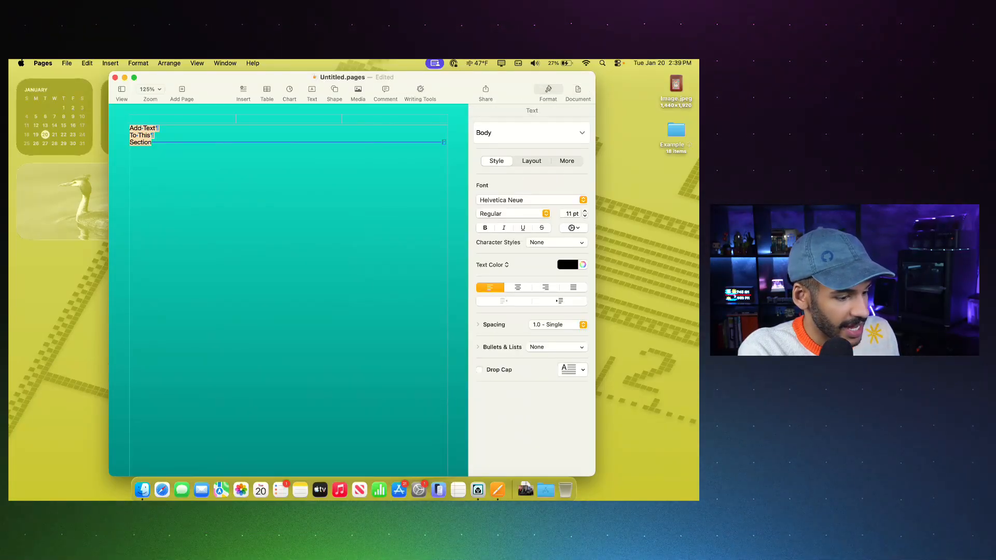
pyautogui.press('super+bar')
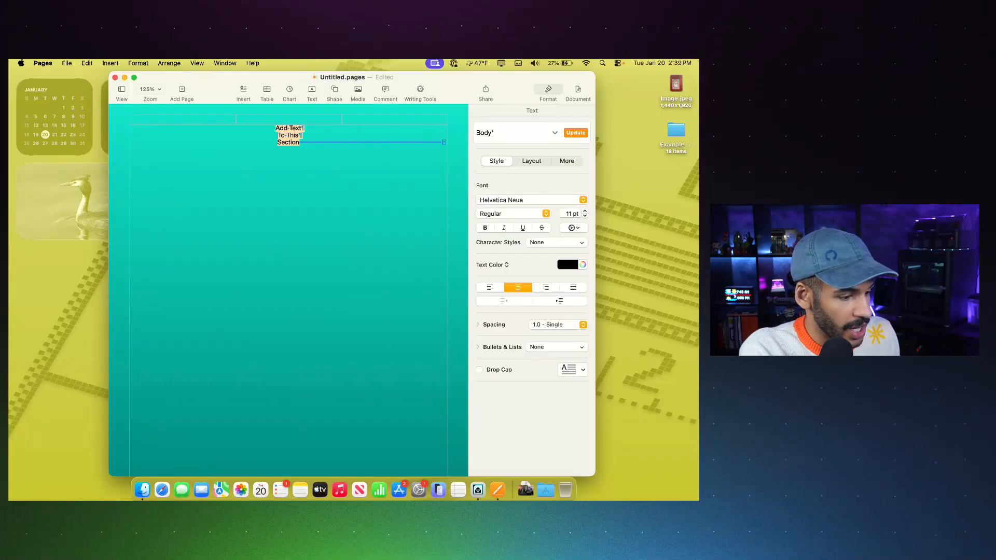
pyautogui.click(554, 132)
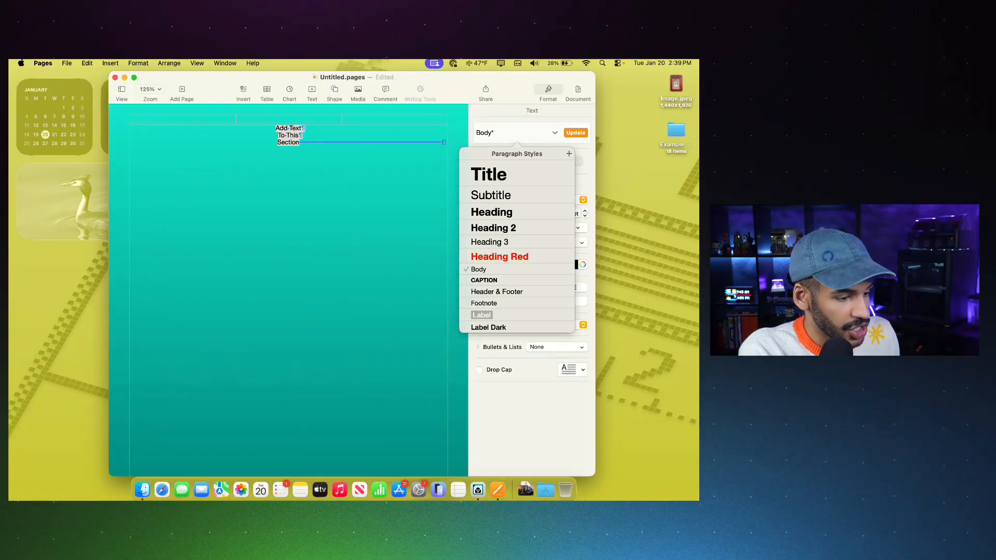
pyautogui.click(489, 174)
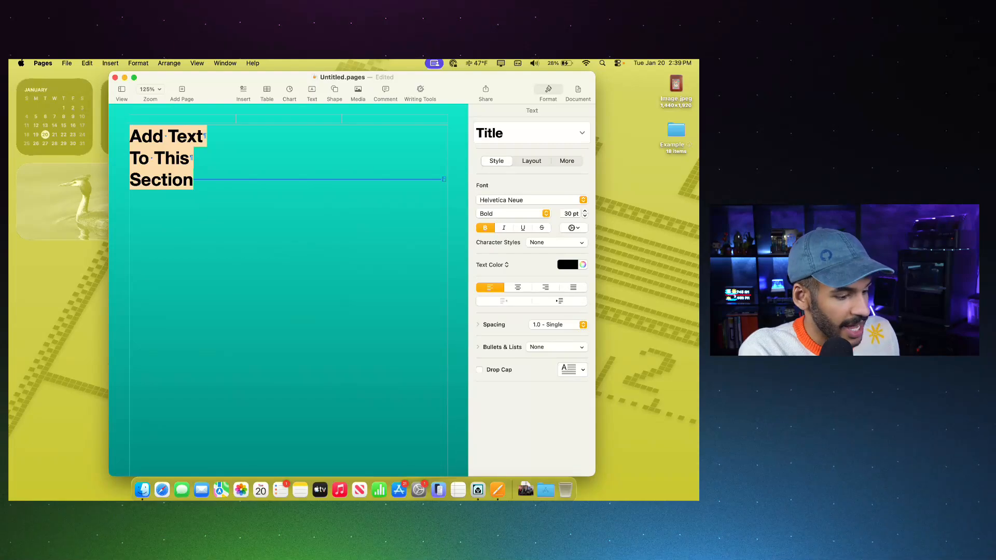
pyautogui.press('super+bar')
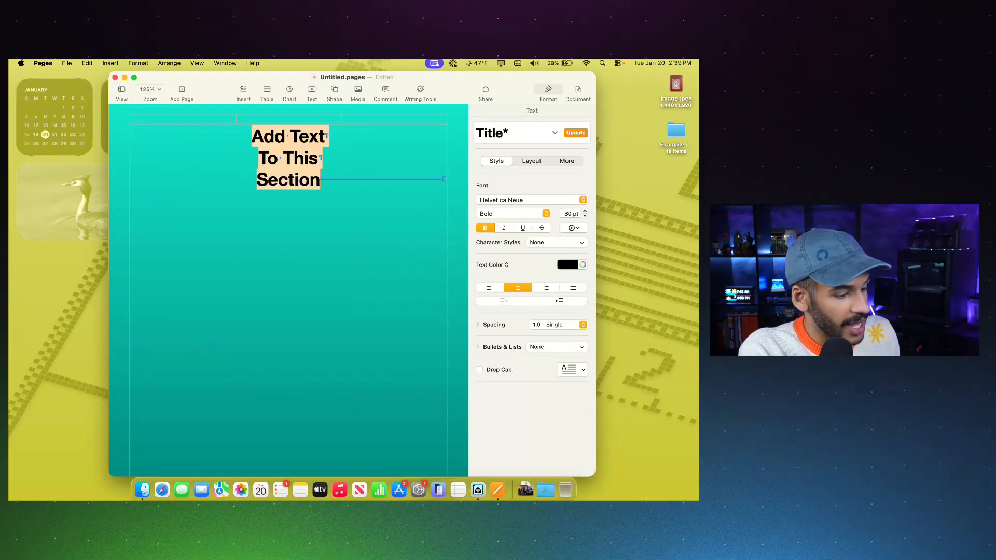
pyautogui.press('Left')
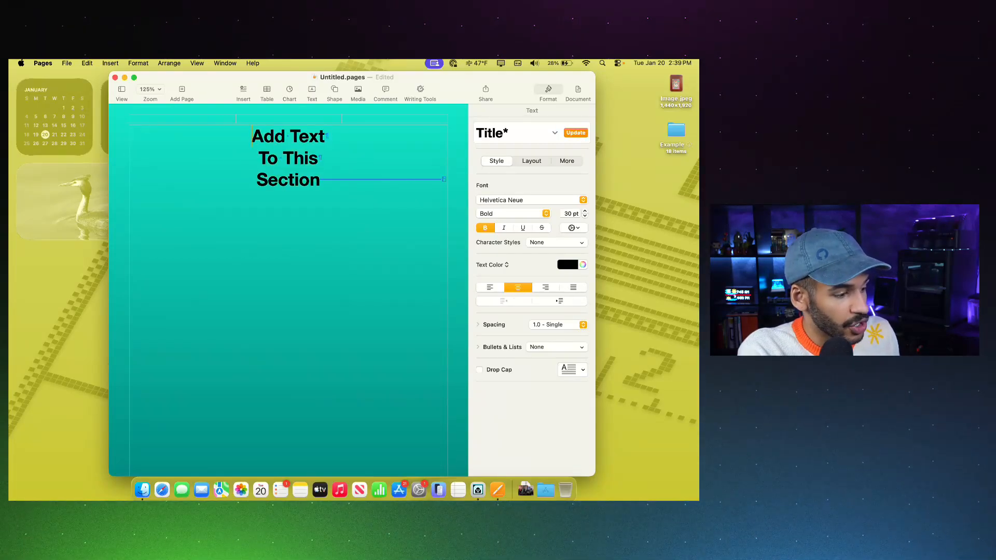
pyautogui.scroll(-12, 289, 291)
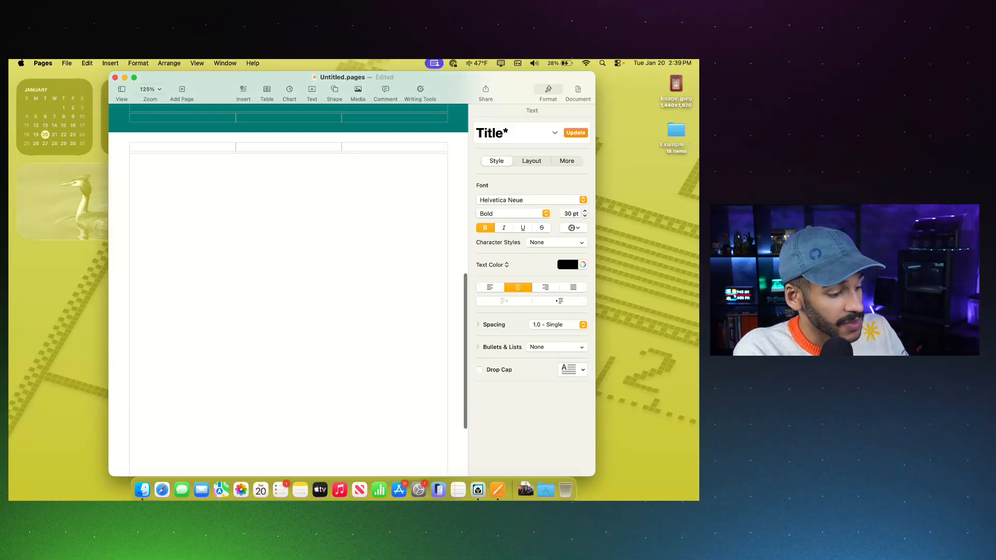
pyautogui.scroll(12, 288, 290)
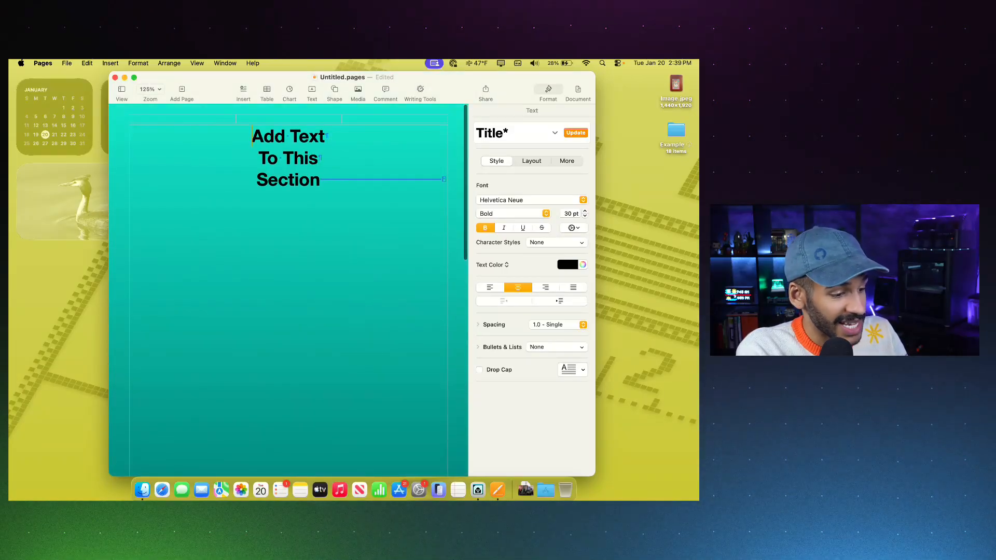
pyautogui.click(578, 89)
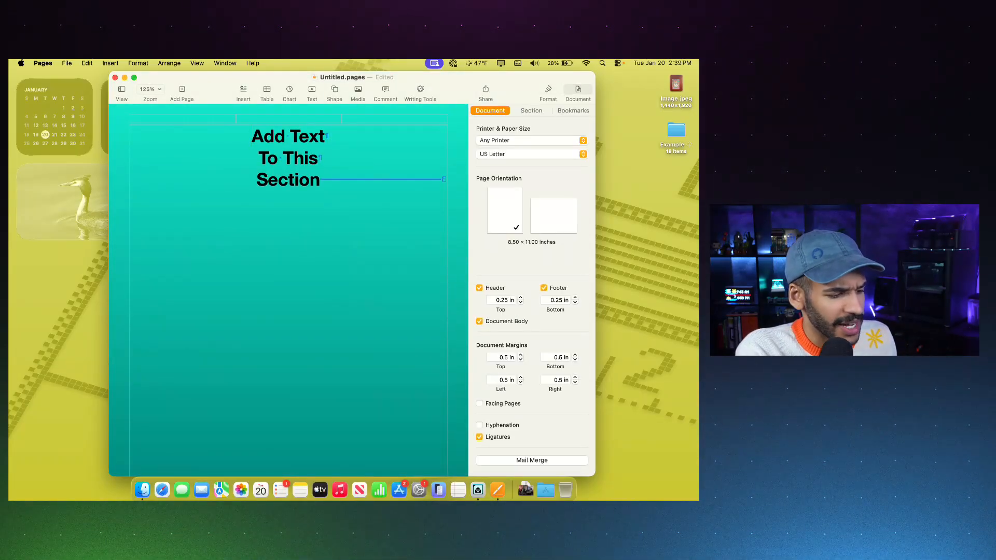
pyautogui.click(531, 110)
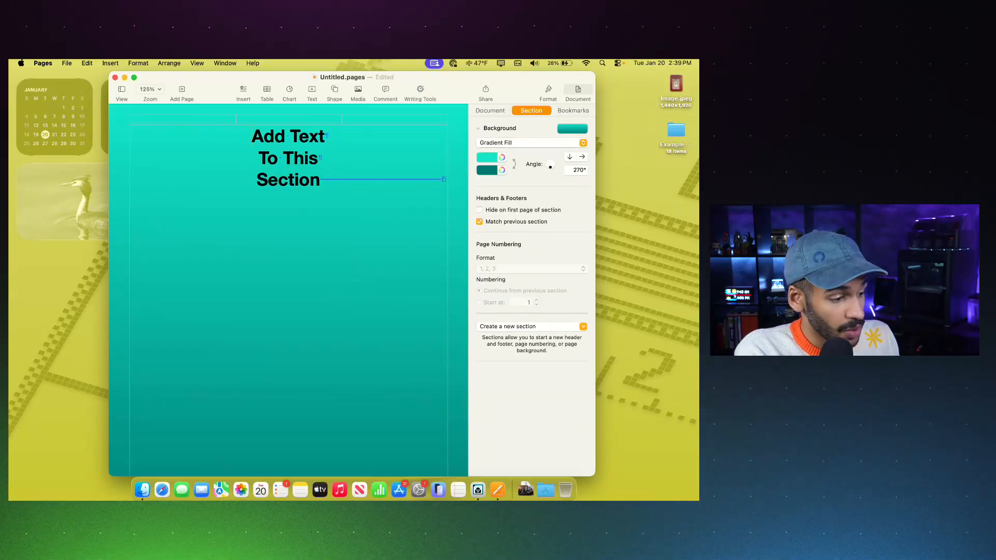
pyautogui.click(394, 119)
pyautogui.scroll(-7, 288, 290)
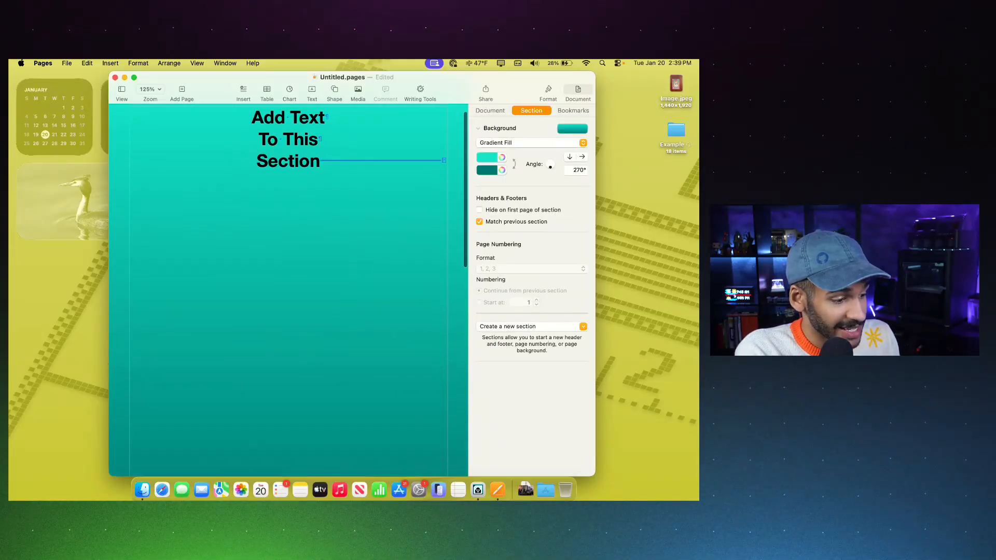
pyautogui.click(394, 261)
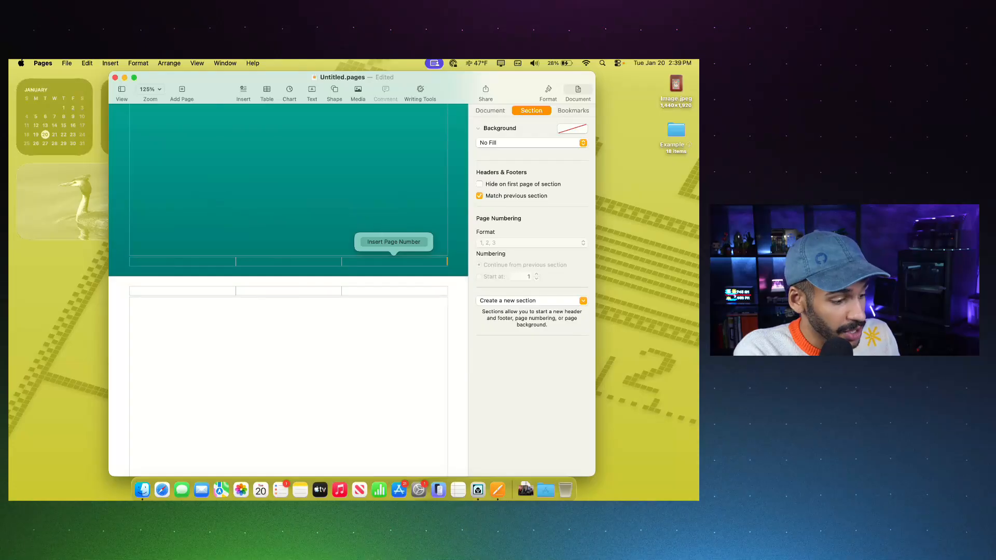
pyautogui.click(394, 242)
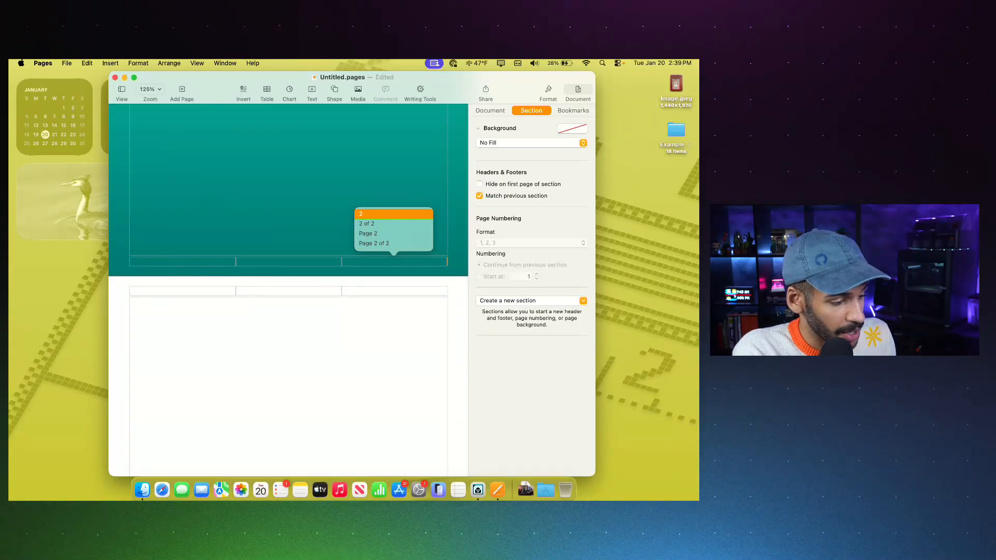
pyautogui.click(316, 192)
pyautogui.scroll(7, 316, 192)
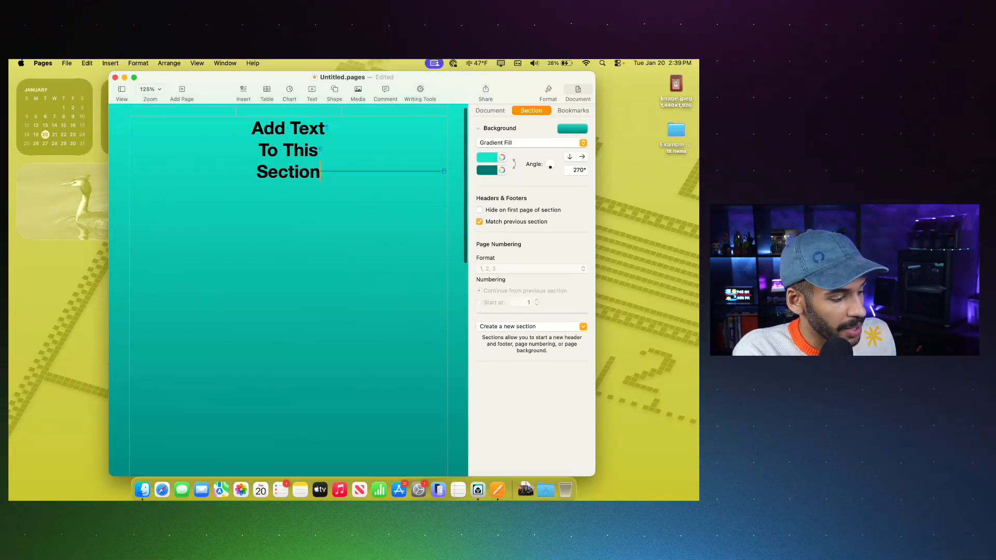
# Insert a page number in the "1 of 2" style in the right-hand footer cell of the page
pyautogui.scroll(-10, 317, 291)
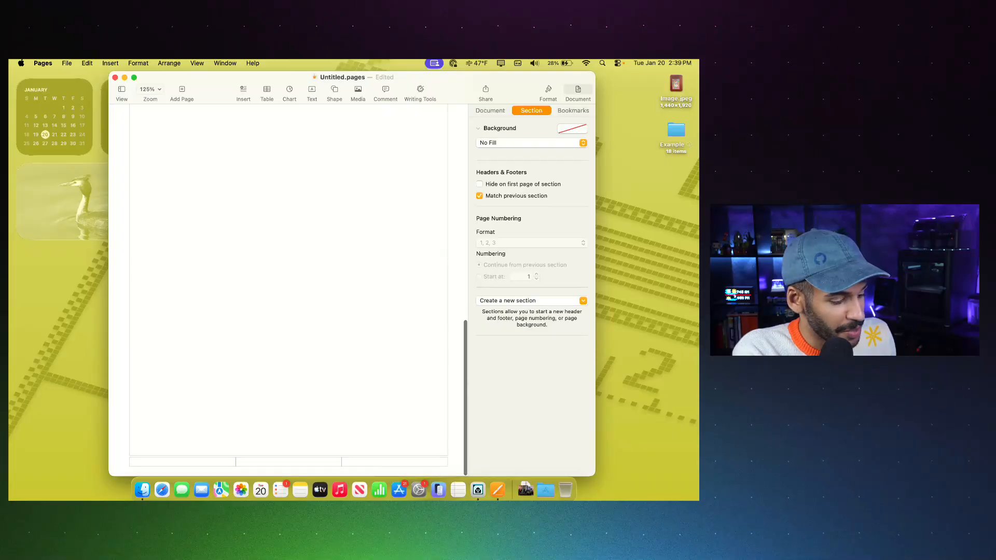
pyautogui.click(394, 462)
pyautogui.click(393, 443)
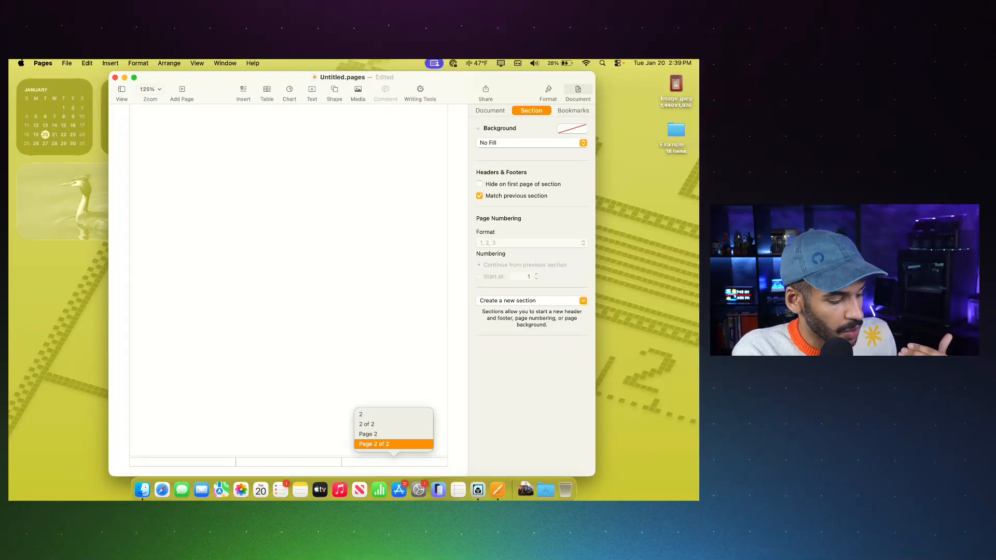
pyautogui.press('Return')
pyautogui.scroll(10, 289, 208)
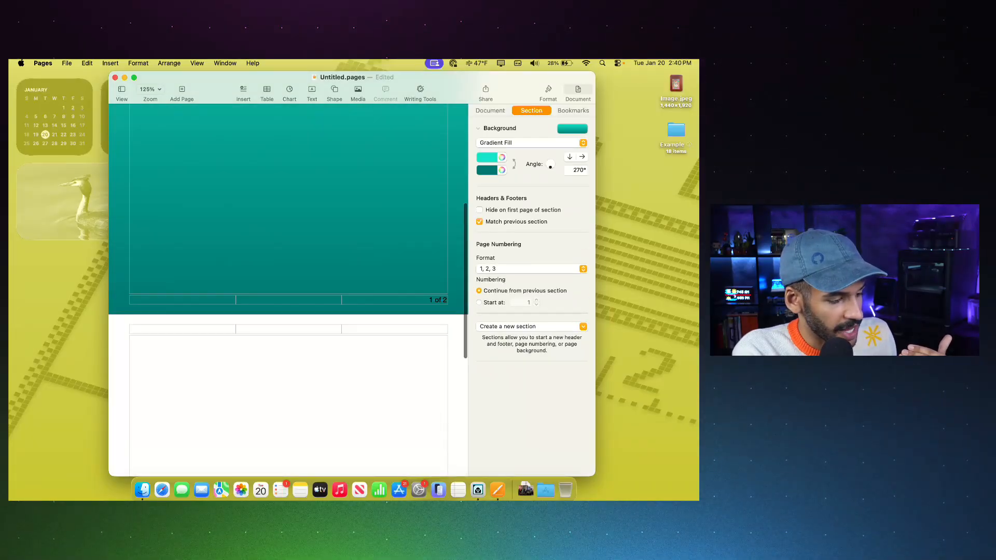
pyautogui.scroll(10, 289, 290)
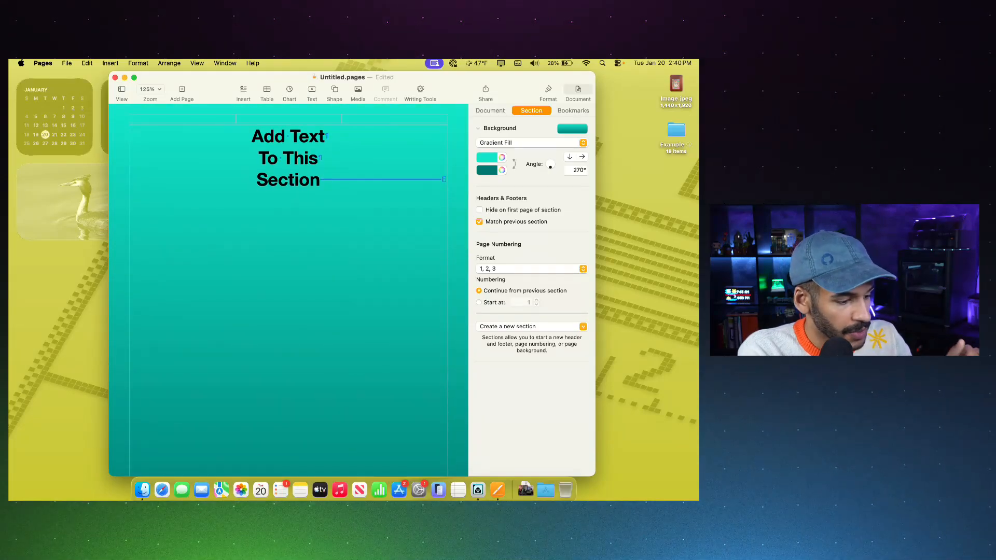
# Examine the available page number formats and the bookmark, document and section settings
pyautogui.click(531, 269)
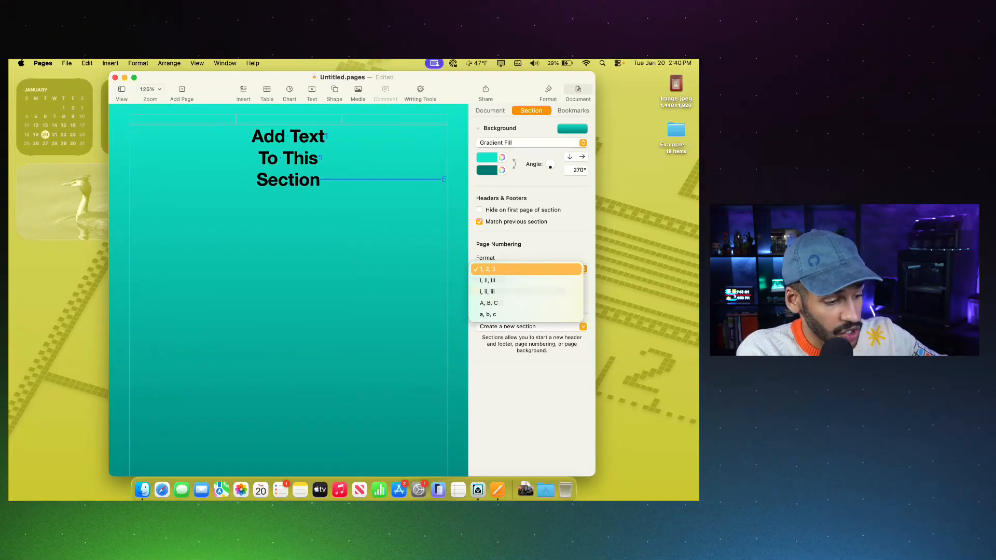
pyautogui.press('Escape')
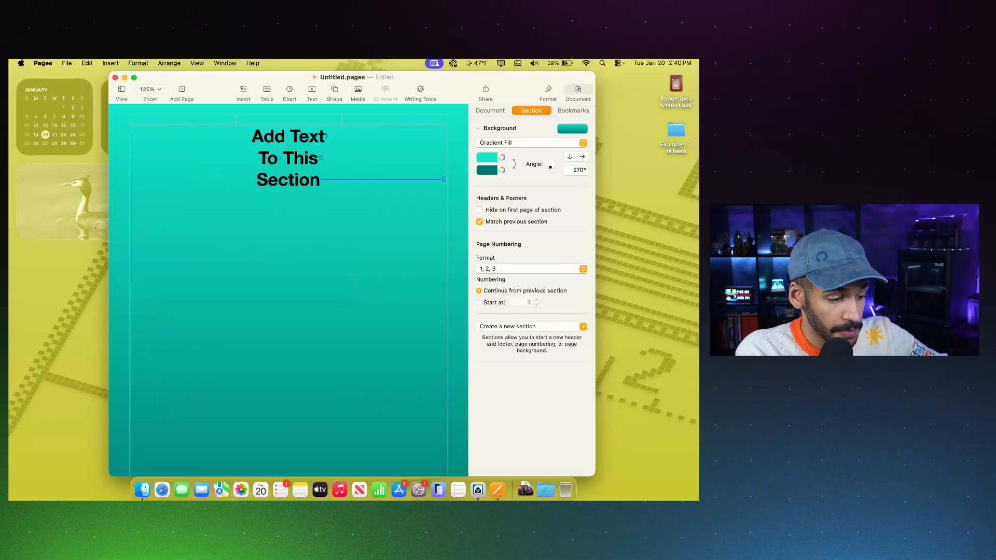
pyautogui.click(573, 110)
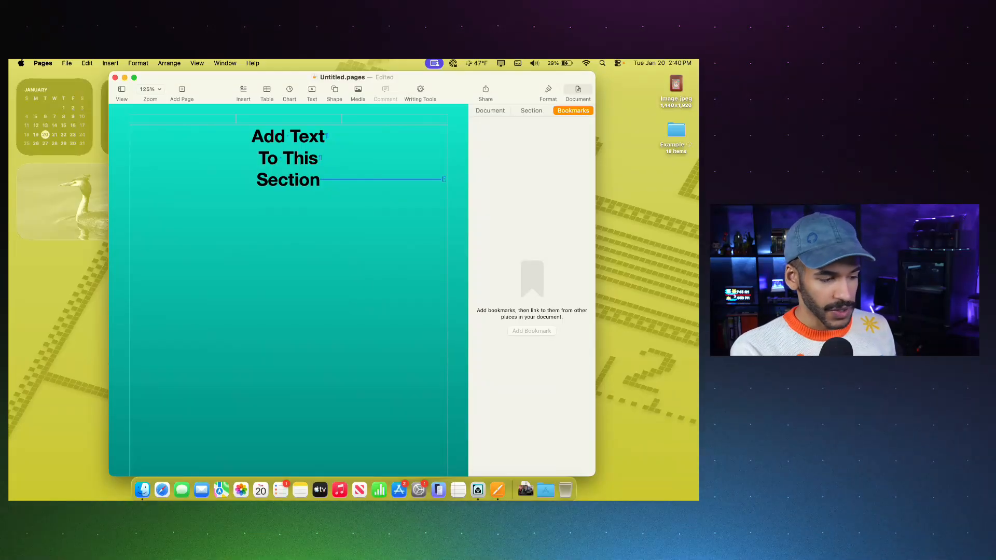
pyautogui.click(489, 111)
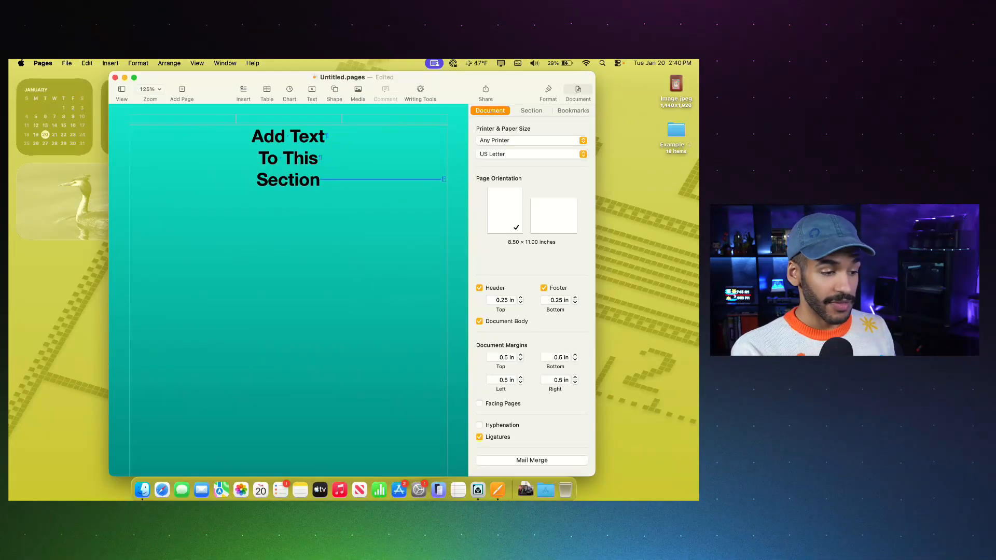
pyautogui.click(531, 110)
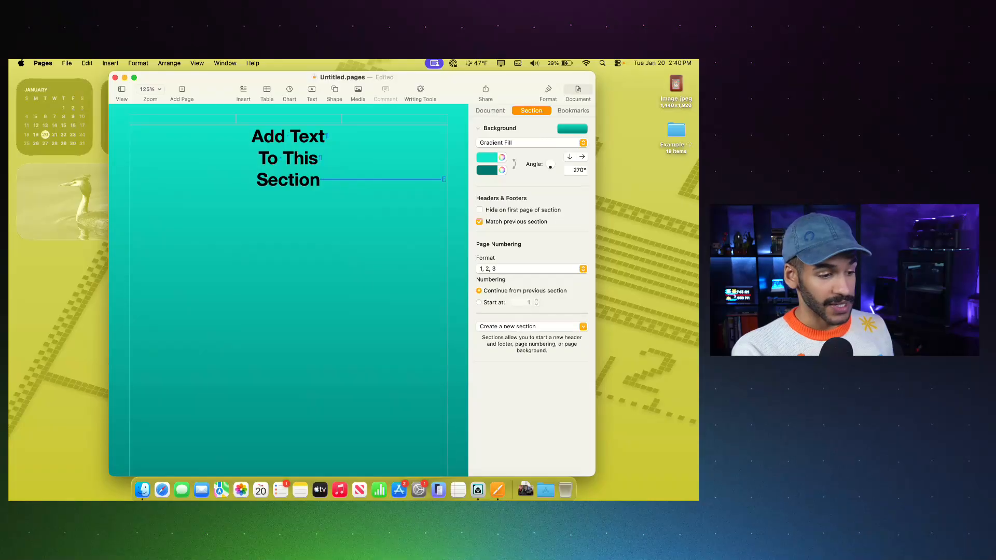
pyautogui.click(577, 89)
# Change the font of the three title lines in the first section to Futura Bold
pyautogui.click(549, 89)
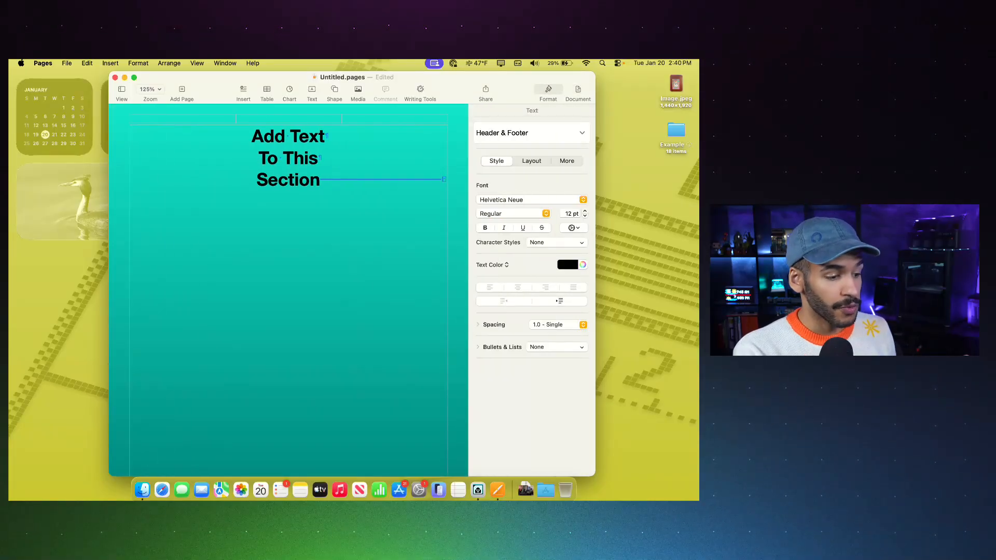
pyautogui.click(320, 180)
pyautogui.moveTo(321, 180); pyautogui.dragTo(251, 131)
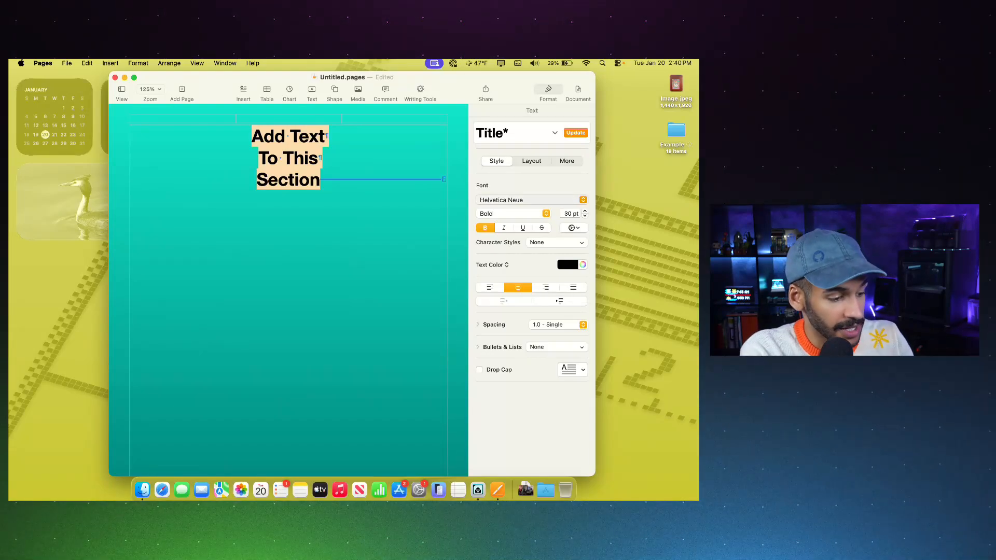
pyautogui.click(531, 199)
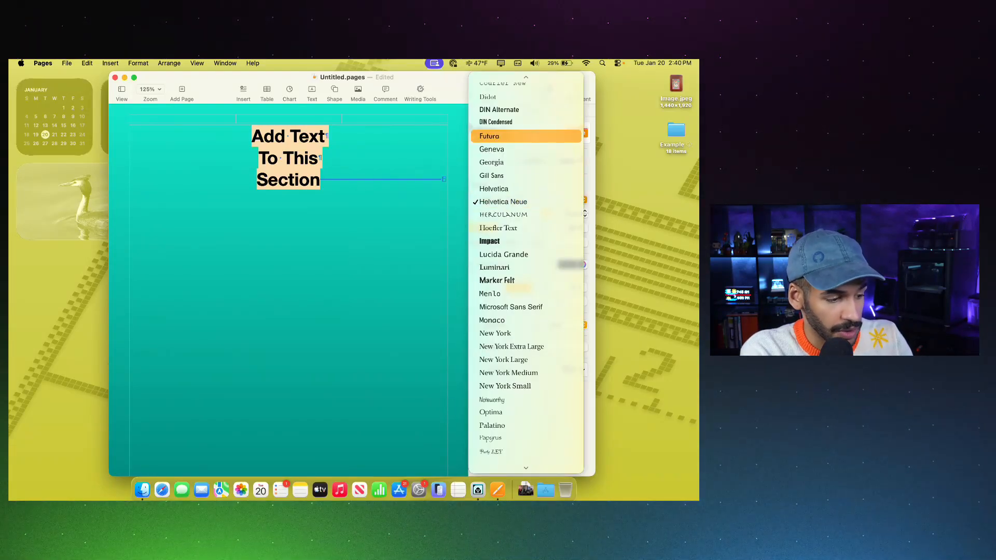
pyautogui.press('Return')
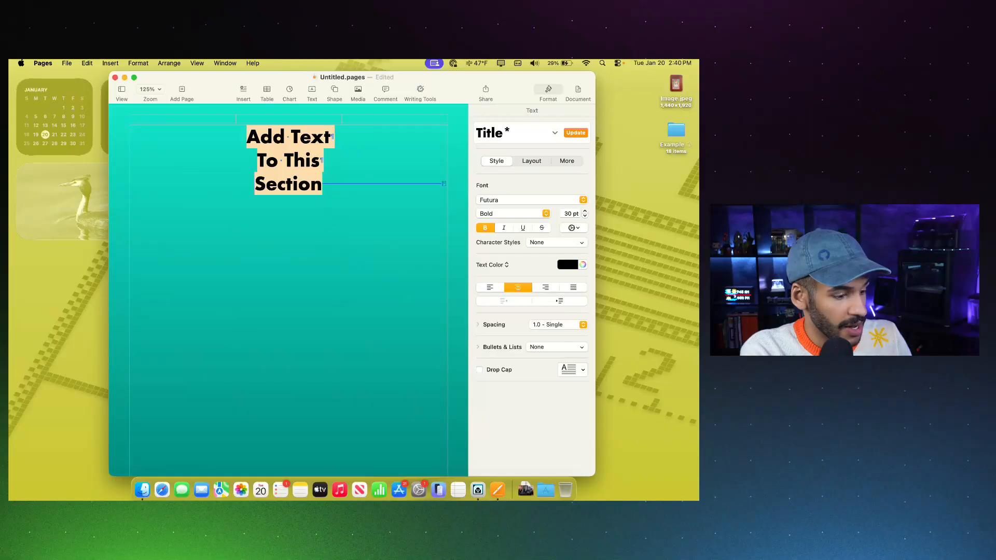
pyautogui.click(534, 213)
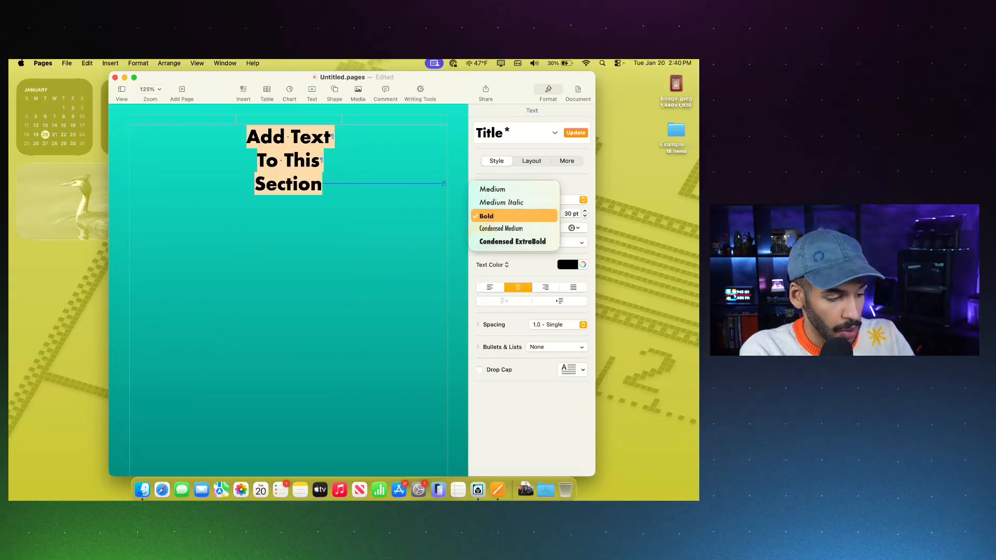
pyautogui.press('Return')
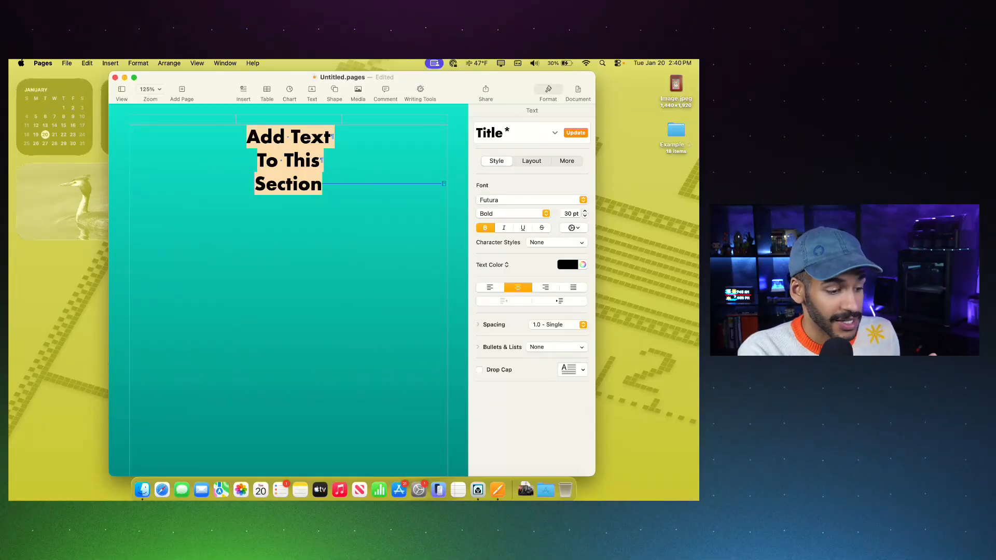
# Set the capitalization of the three selected title lines to All Caps
pyautogui.click(573, 227)
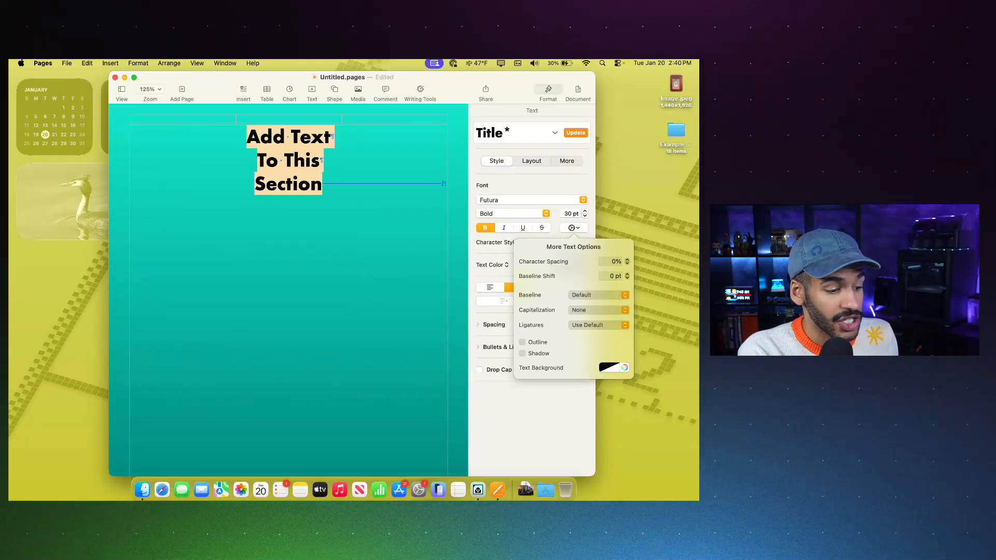
pyautogui.click(597, 294)
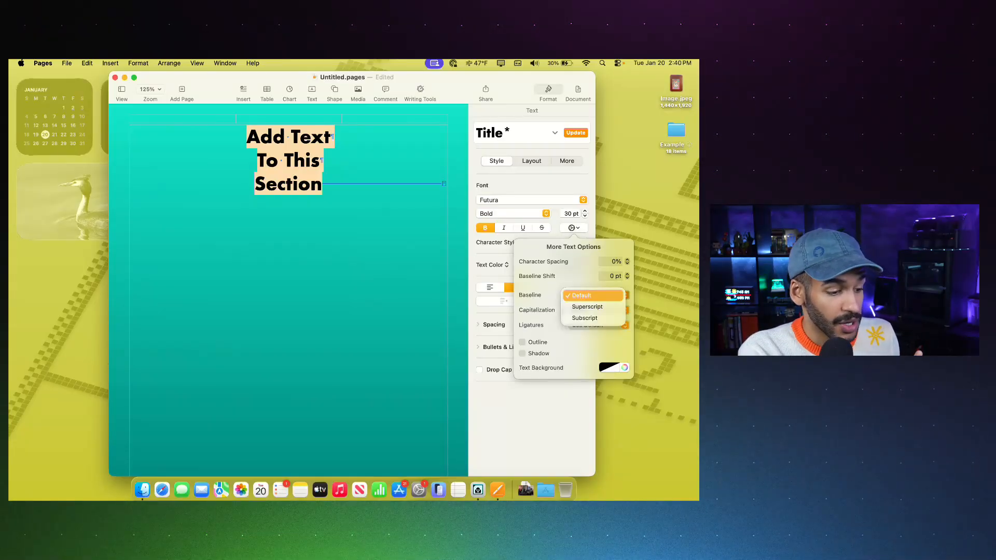
pyautogui.click(596, 295)
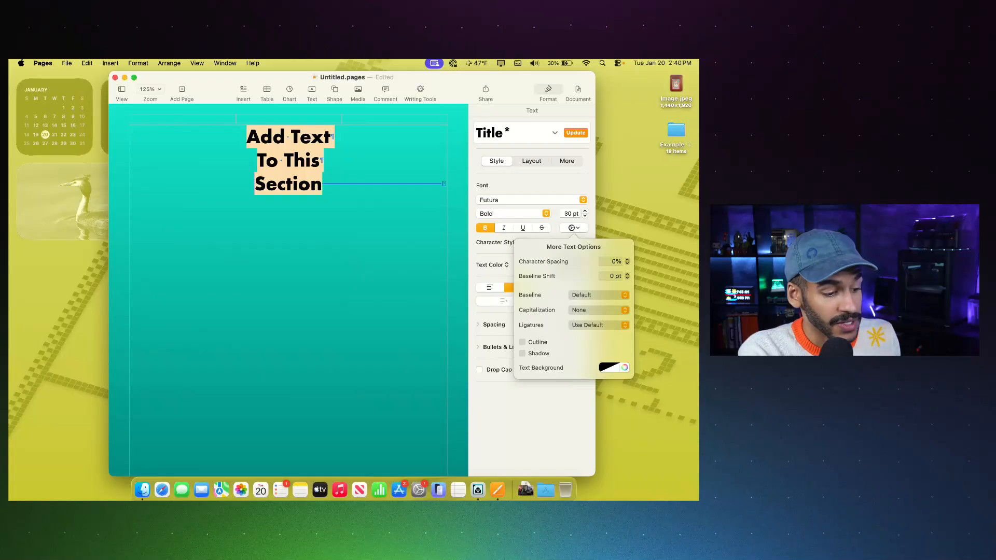
pyautogui.click(597, 310)
pyautogui.click(586, 320)
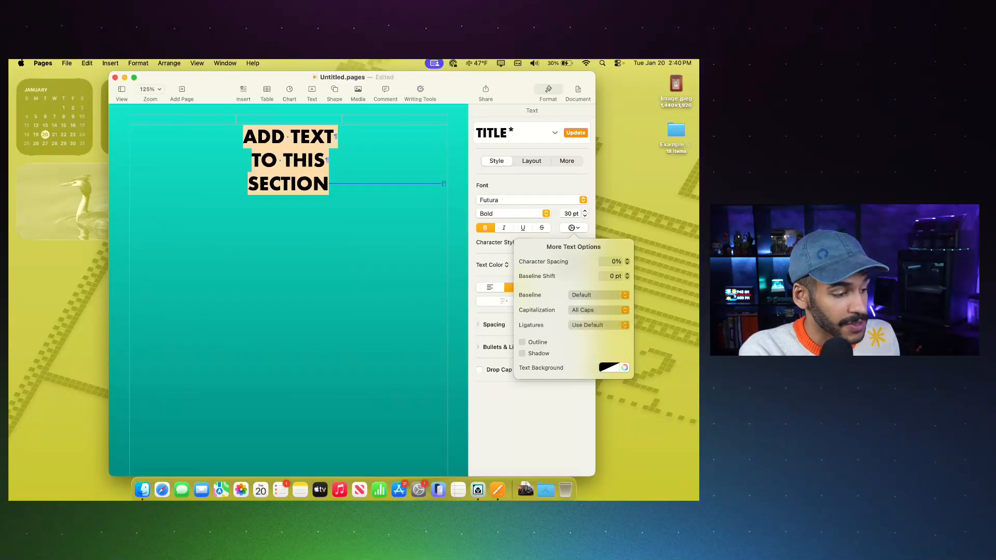
pyautogui.click(596, 309)
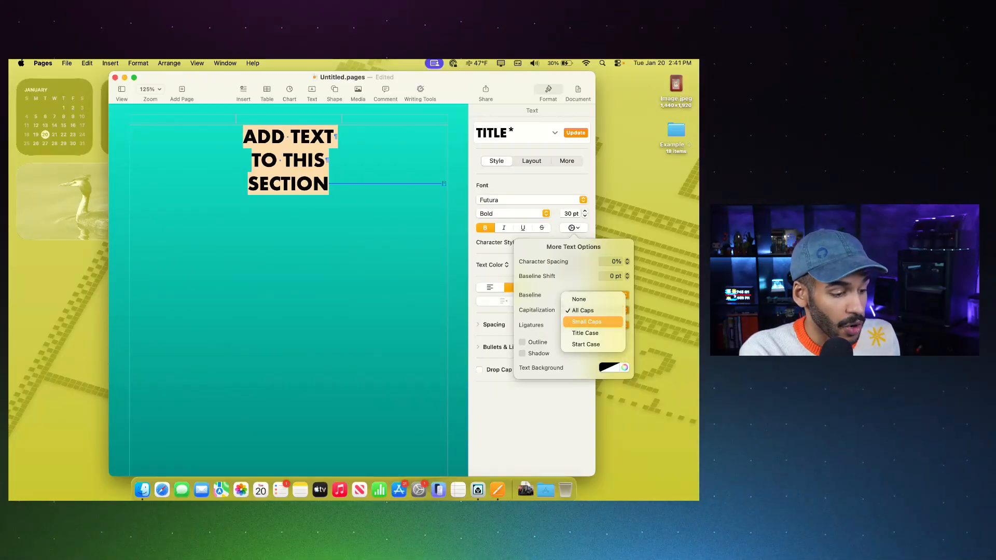
pyautogui.click(591, 311)
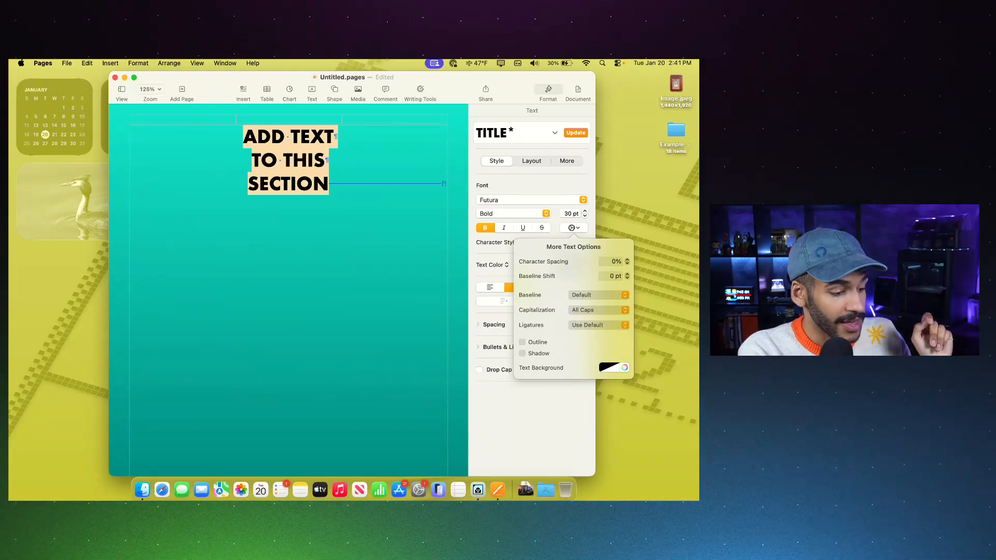
pyautogui.press('Escape')
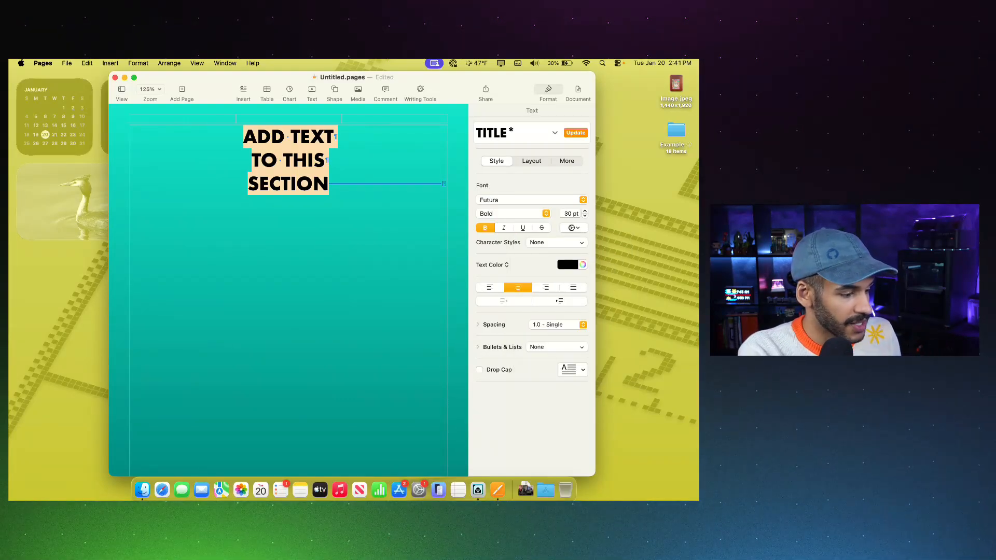
# Replace the three title lines with "TITLE PAGE", splitting the two words with a line break so both keep the title formatting
pyautogui.write('TITLE')
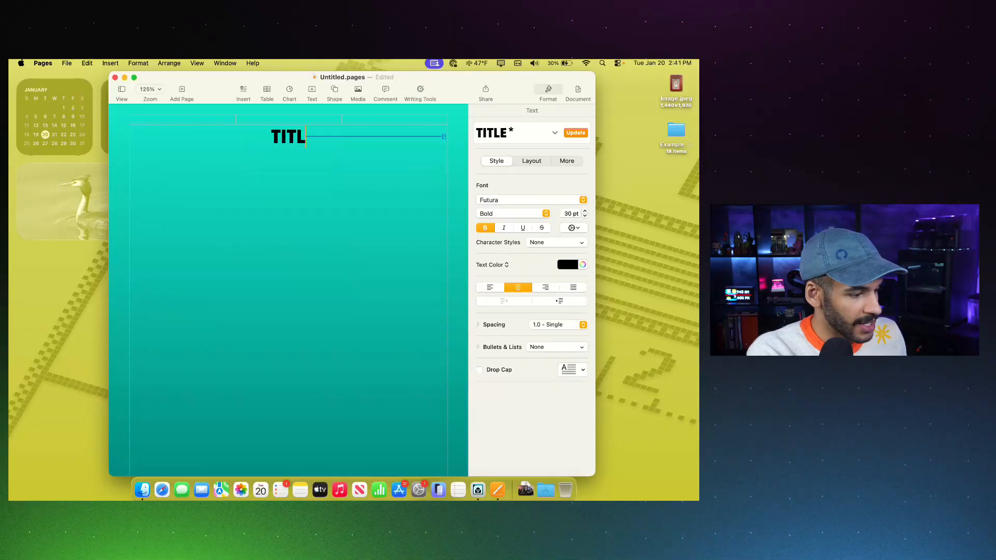
pyautogui.press('Return')
pyautogui.write('PARA')
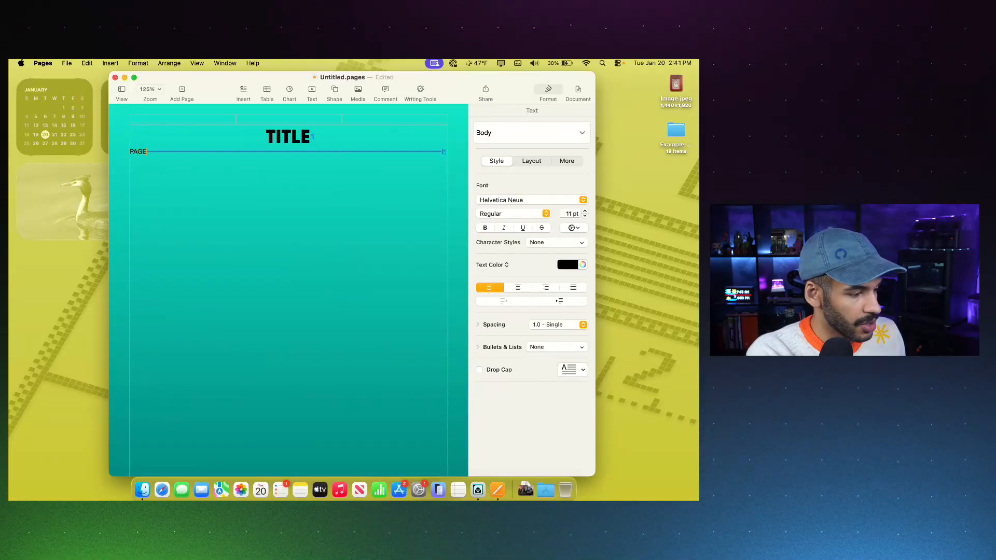
pyautogui.press('BackSpace')
pyautogui.press('BackSpace')
pyautogui.press('BackSpace')
pyautogui.press('BackSpace')
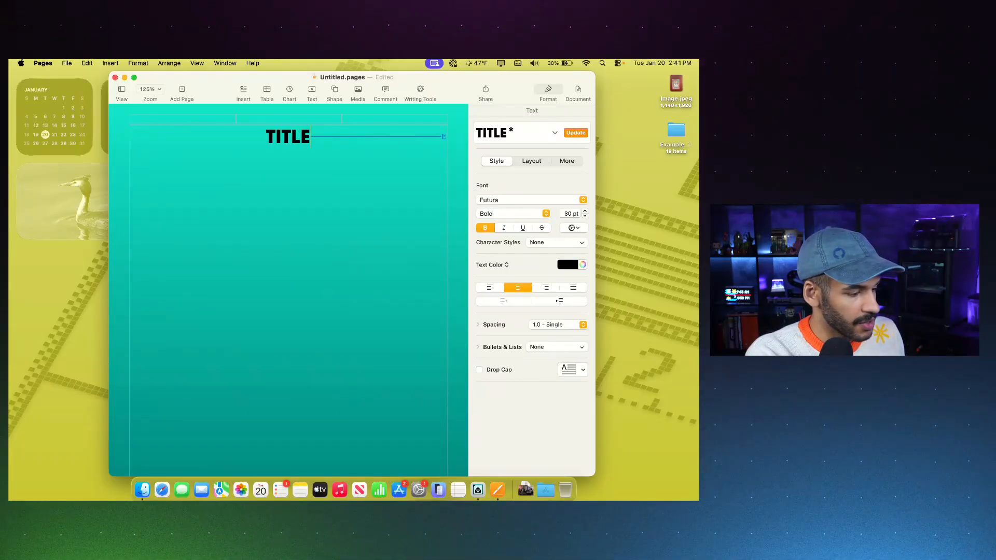
pyautogui.write('PAGE')
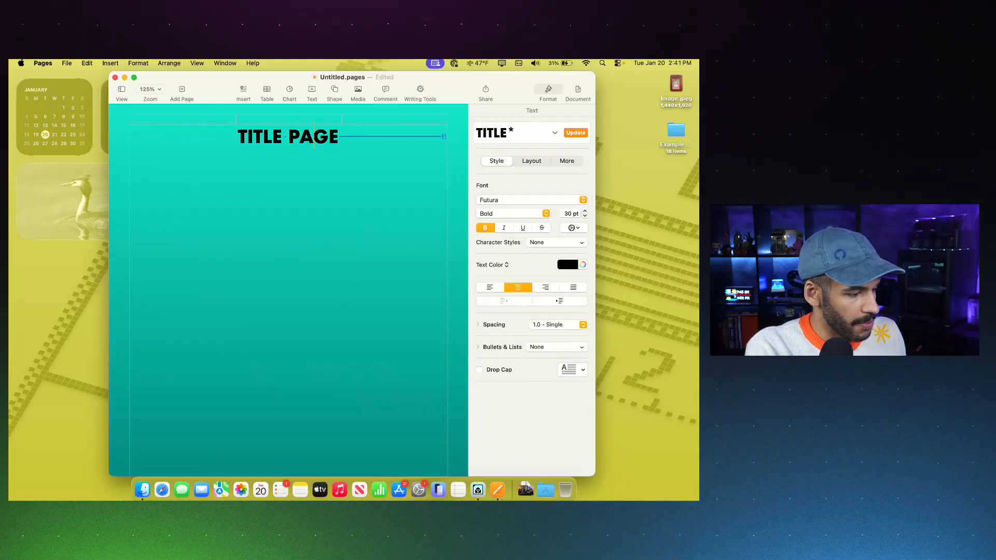
pyautogui.press('Return')
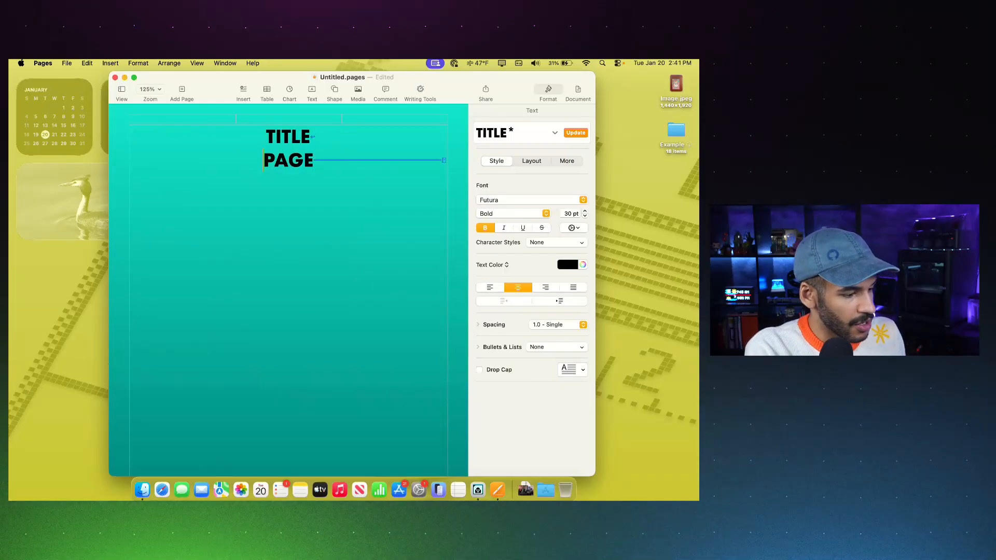
# Examine the character styles, spacing, layout, and pagination options available for the whole title text
pyautogui.press('super+a')
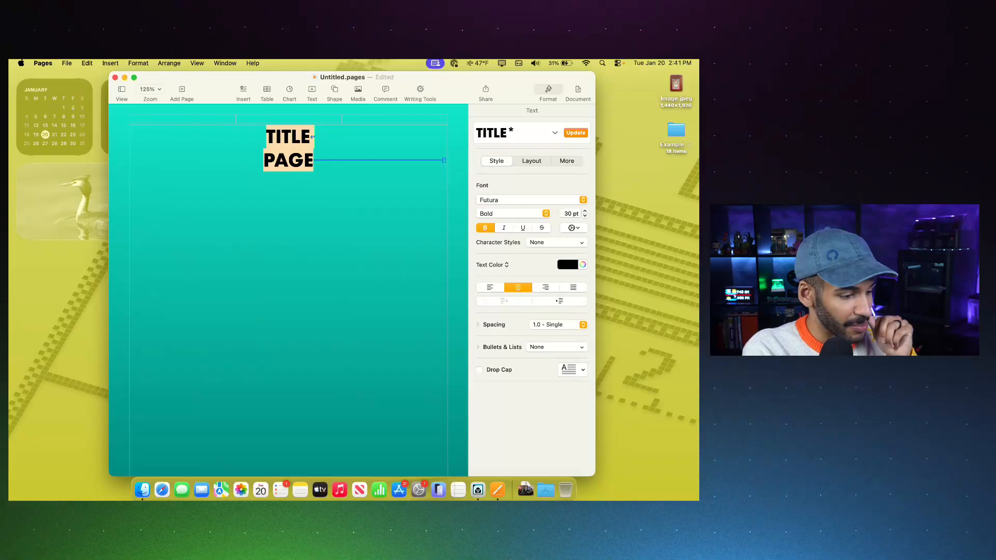
pyautogui.click(556, 243)
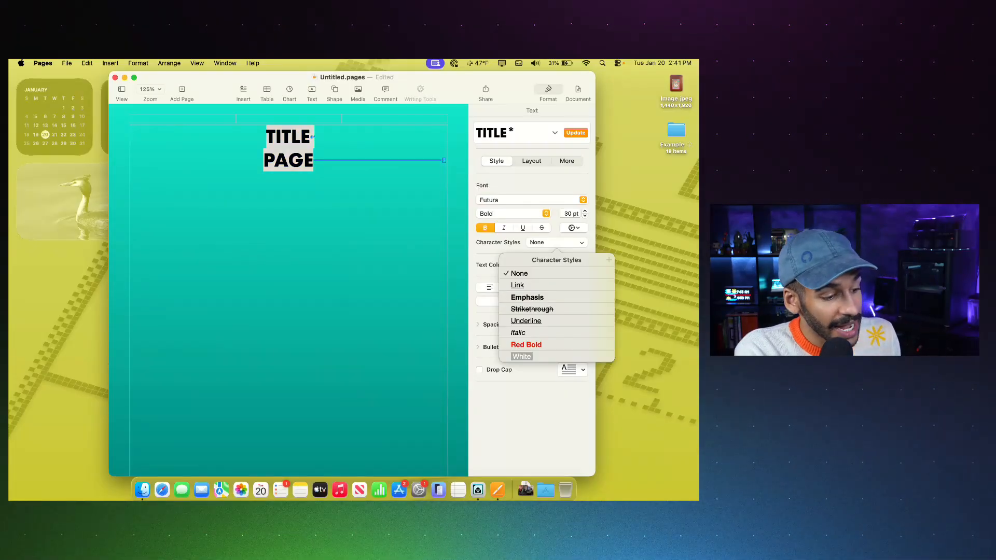
pyautogui.press('Escape')
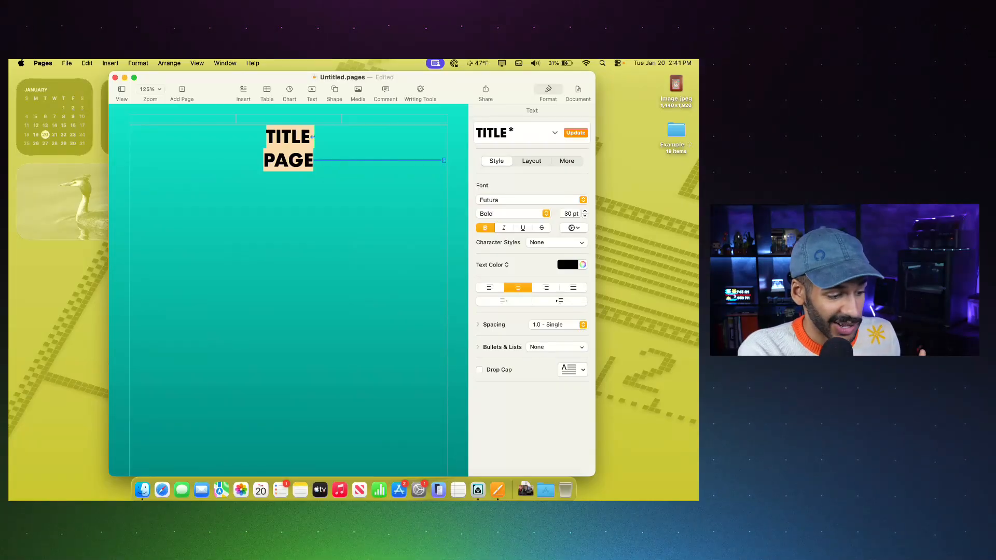
pyautogui.click(478, 325)
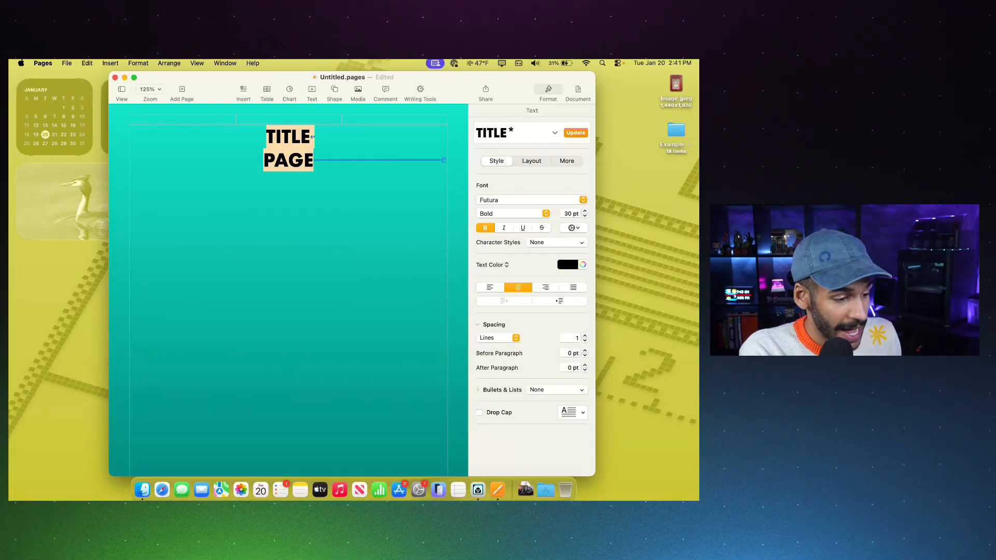
pyautogui.click(532, 160)
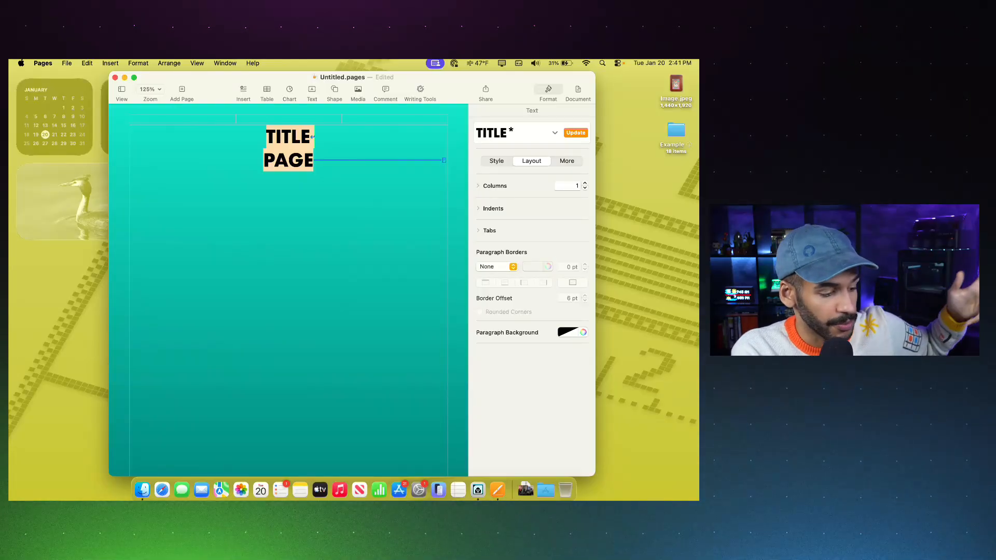
pyautogui.click(567, 162)
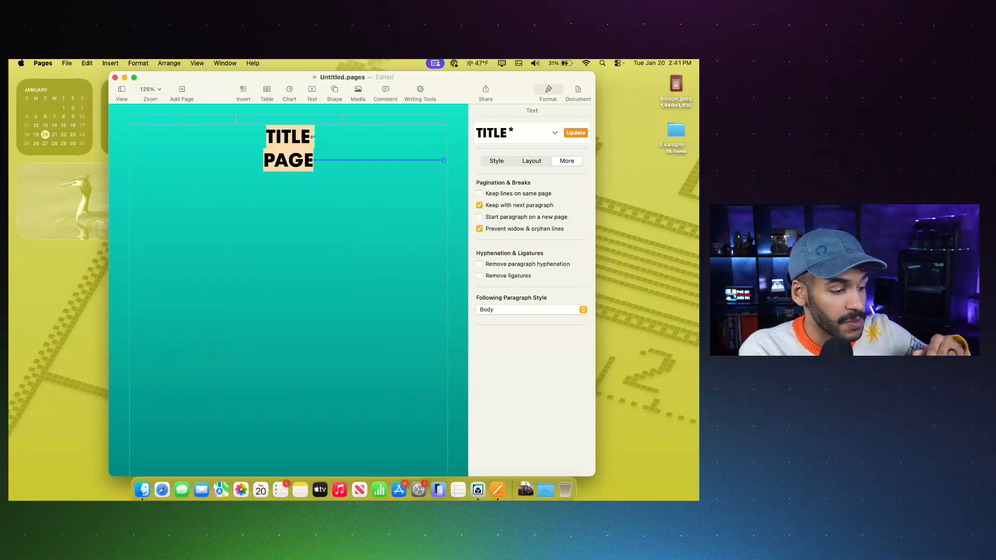
pyautogui.click(508, 161)
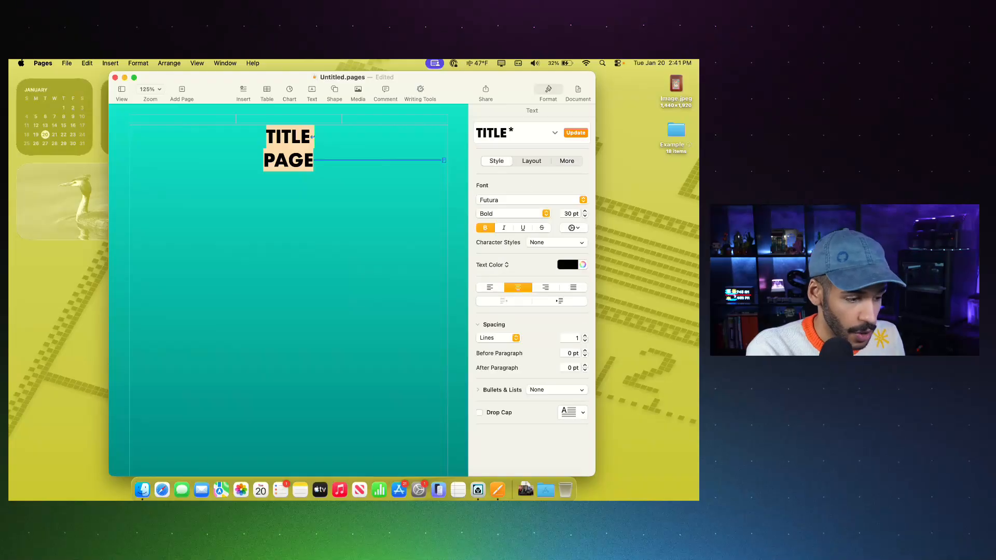
# Enlarge both lines of the "TITLE PAGE" text to 50 pt
pyautogui.click(266, 136)
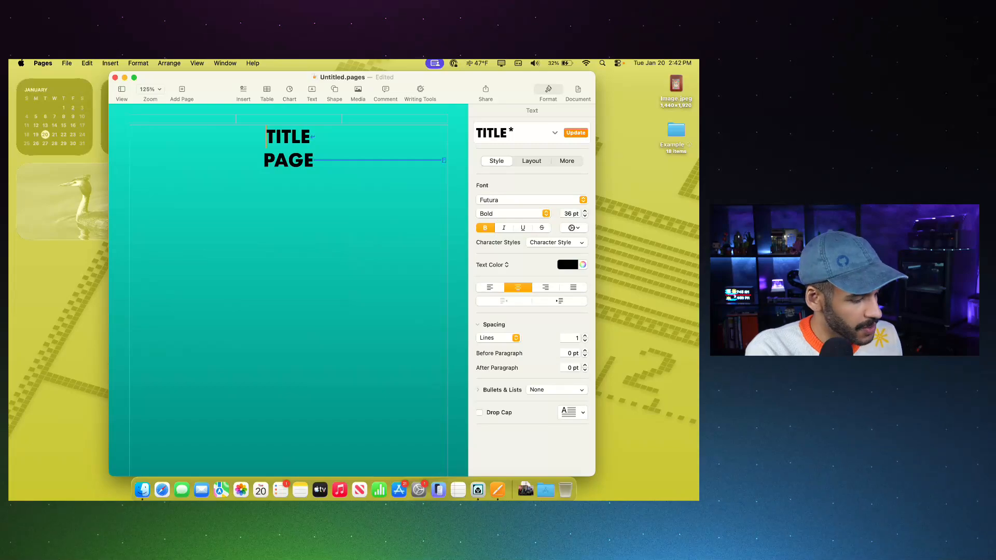
pyautogui.press('super+a')
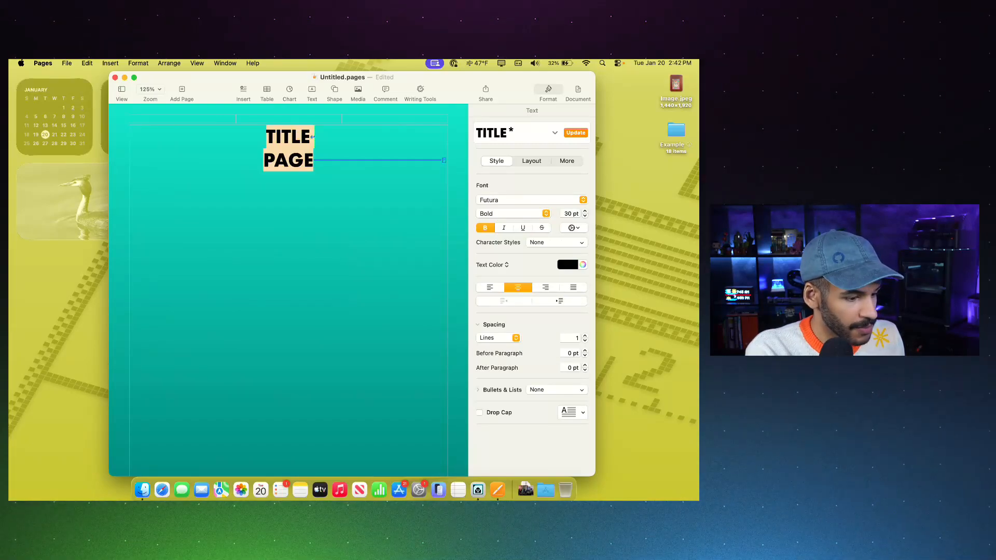
pyautogui.press('super+plus')
pyautogui.press('super+plus')
pyautogui.press('super+plus')
pyautogui.press('super+plus')
pyautogui.press('super+plus')
pyautogui.press('super+plus')
pyautogui.press('super+plus')
pyautogui.press('super+plus')
pyautogui.press('super+plus')
pyautogui.press('super+plus')
pyautogui.press('super+plus')
pyautogui.press('super+plus')
pyautogui.press('super+plus')
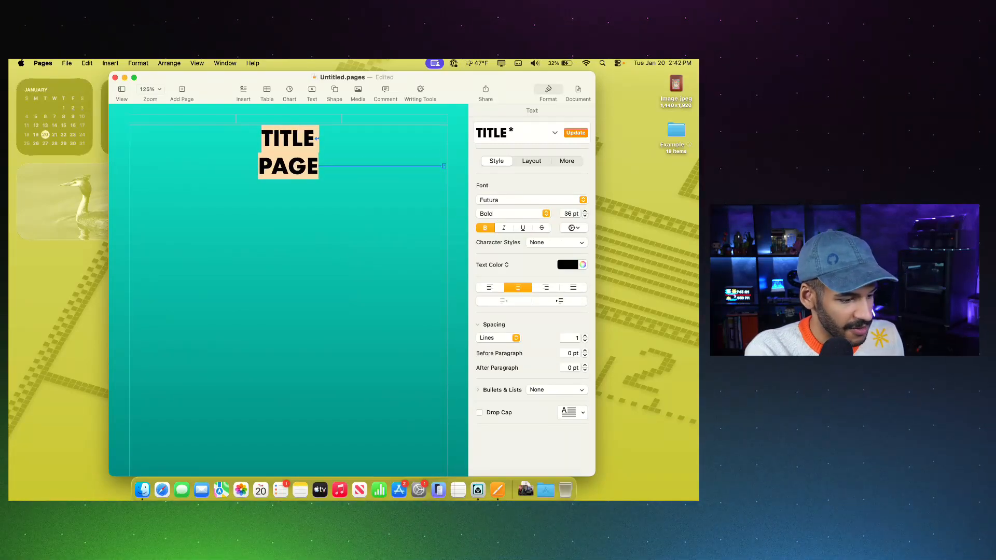
pyautogui.press('super+plus')
pyautogui.press('super+plus')
pyautogui.press('super+plus')
pyautogui.press('super+plus')
pyautogui.press('super+plus')
pyautogui.press('super+plus')
pyautogui.press('super+plus')
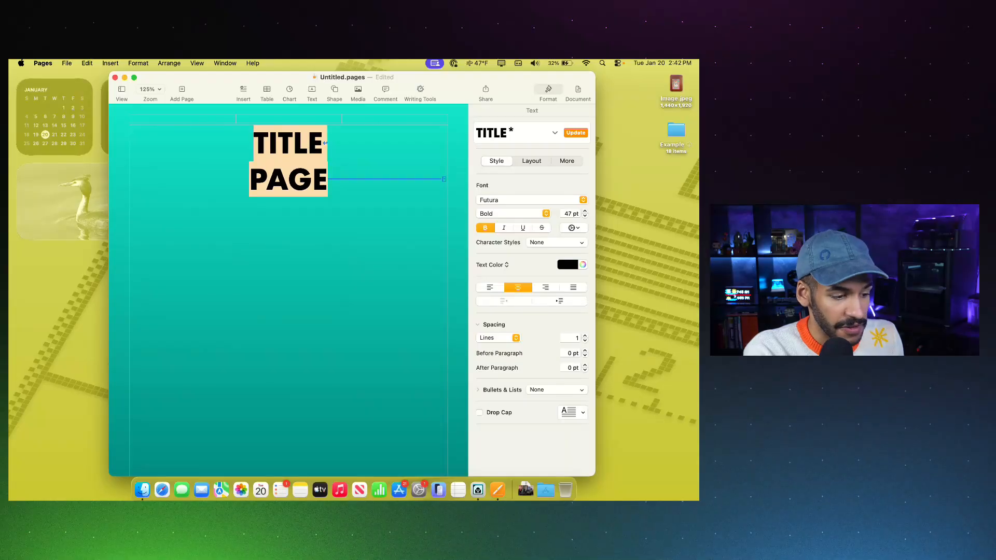
pyautogui.press('Right')
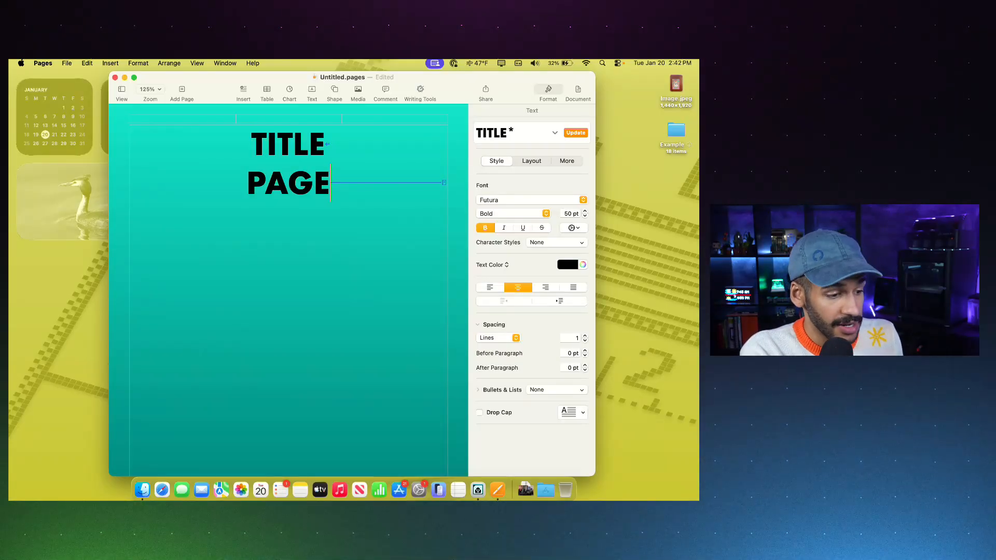
# Reset the empty text on the second section's white page to the plain Body paragraph style
pyautogui.scroll(-6, 288, 291)
pyautogui.click(288, 317)
pyautogui.scroll(-2, 288, 317)
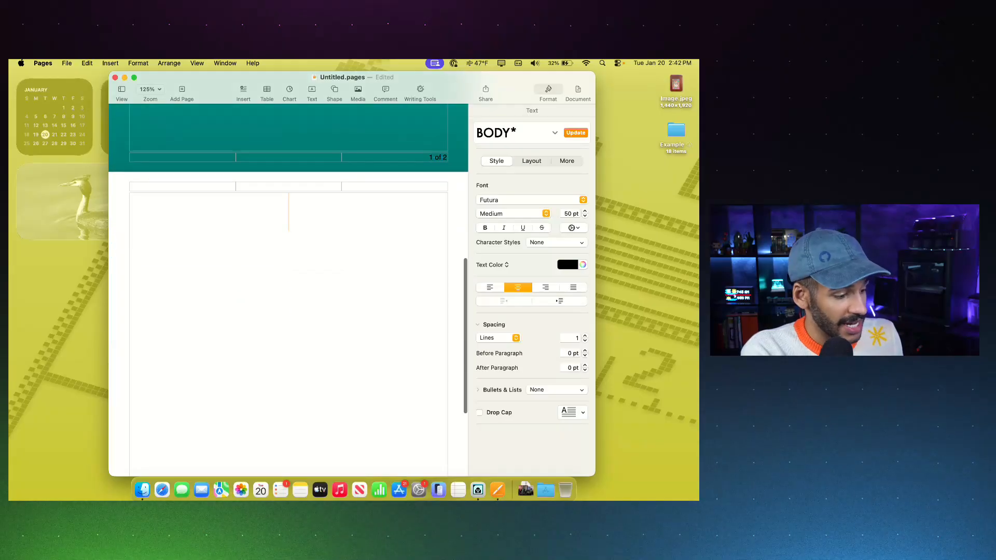
pyautogui.click(539, 132)
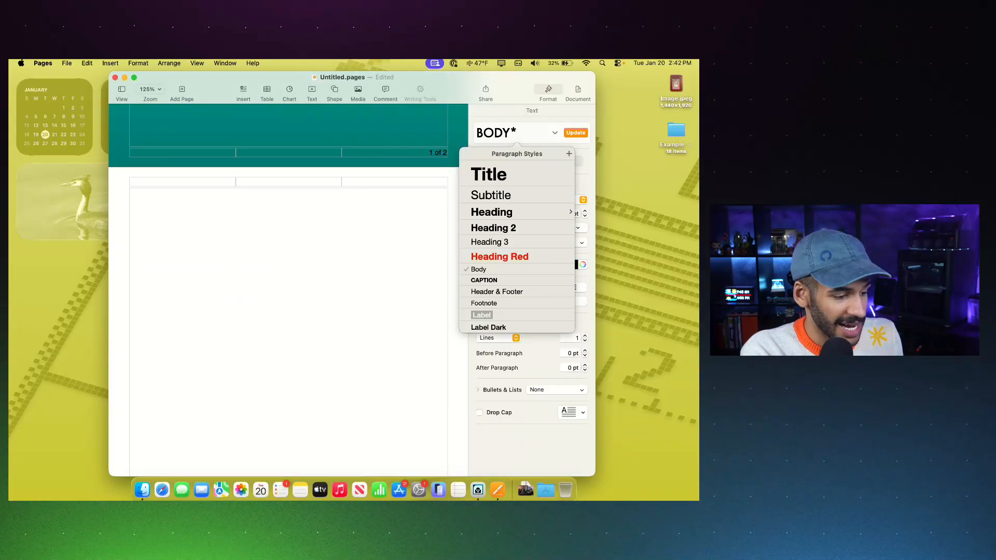
pyautogui.click(492, 269)
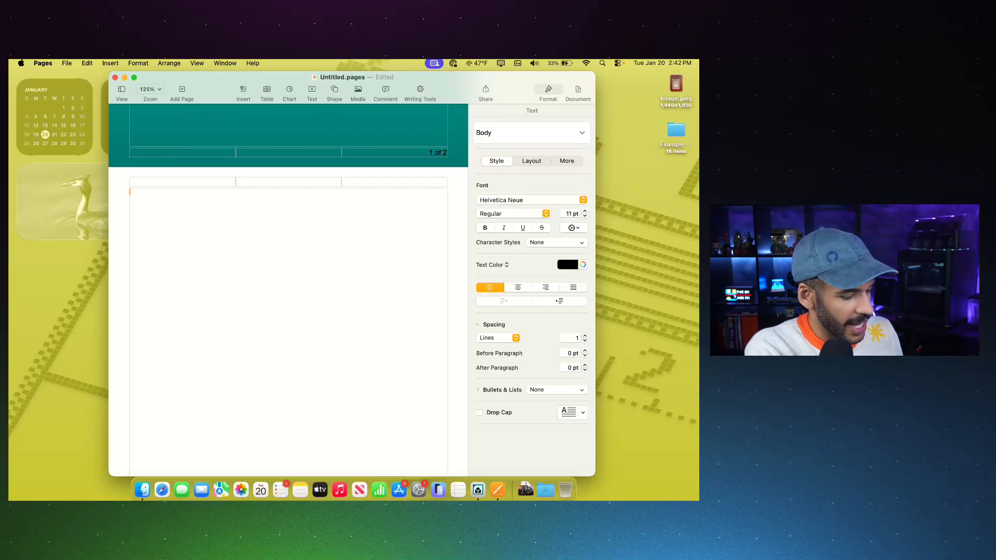
# Write "Here is some text that I'm adding to my document. This will be a template, so please make sure to change this text to something else."
pyautogui.write('Here is some text')
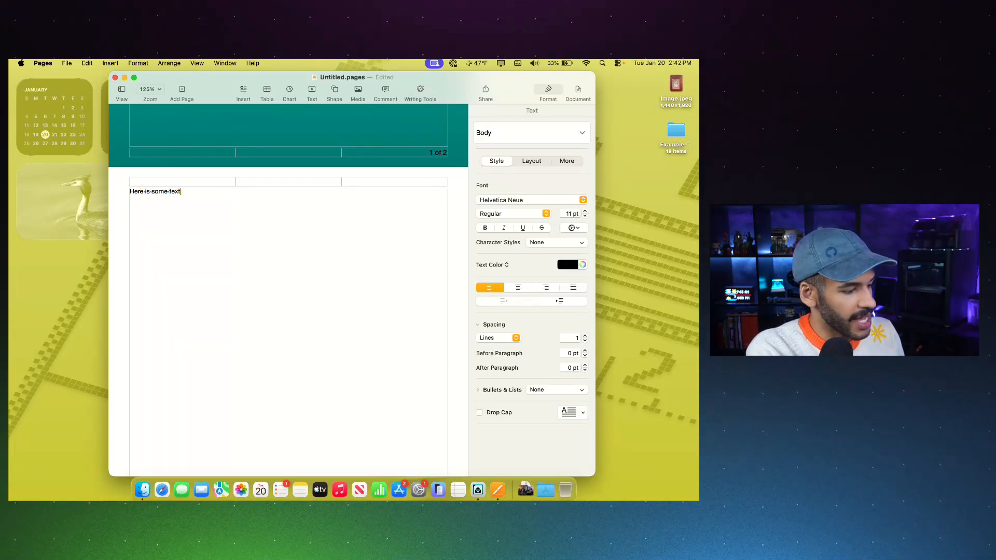
pyautogui.write(" that I'm adding")
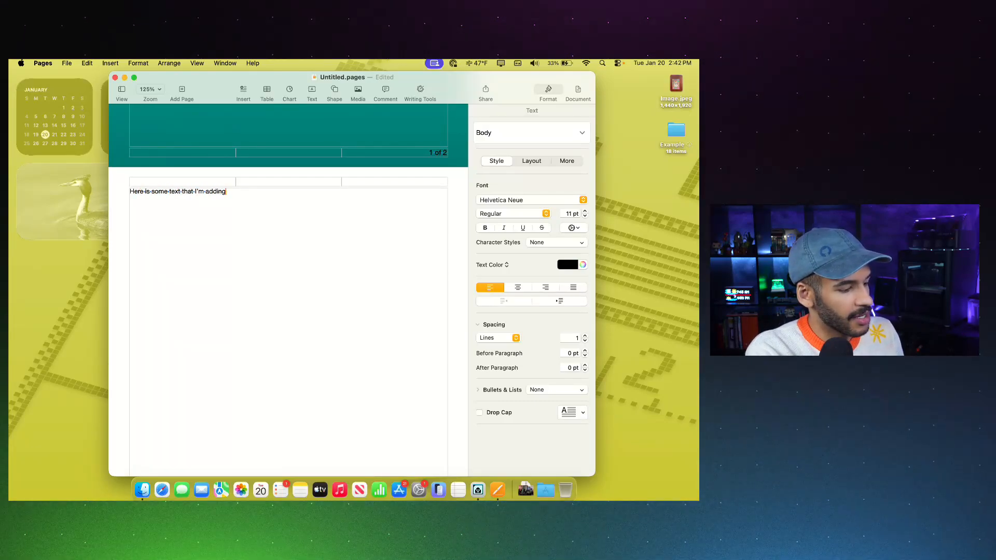
pyautogui.write(' to my ')
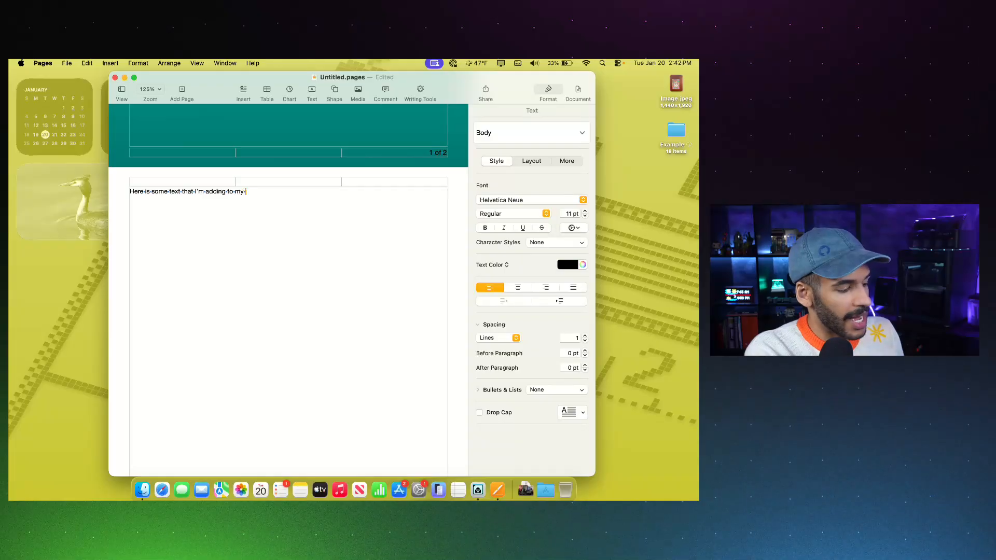
pyautogui.write('document. This wi')
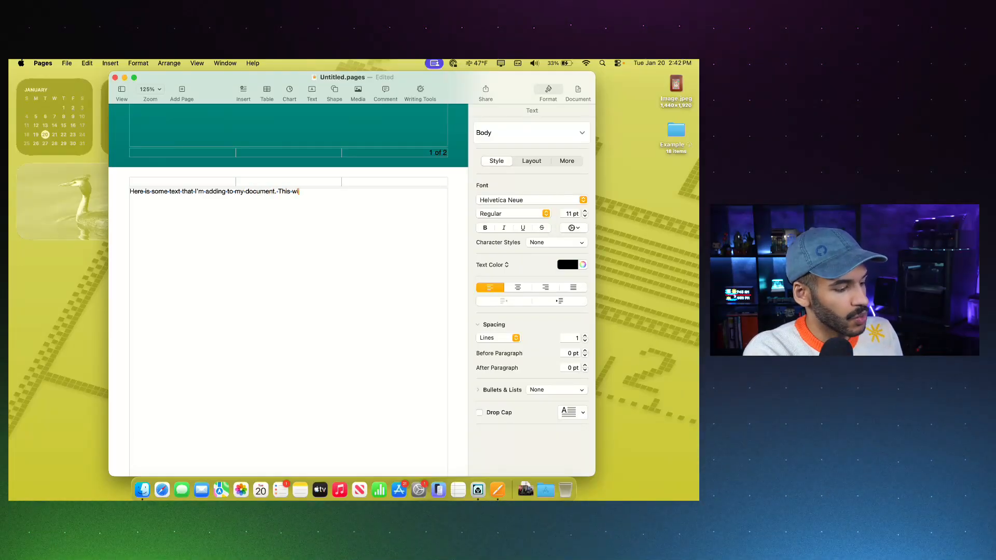
pyautogui.write('ll be a template,')
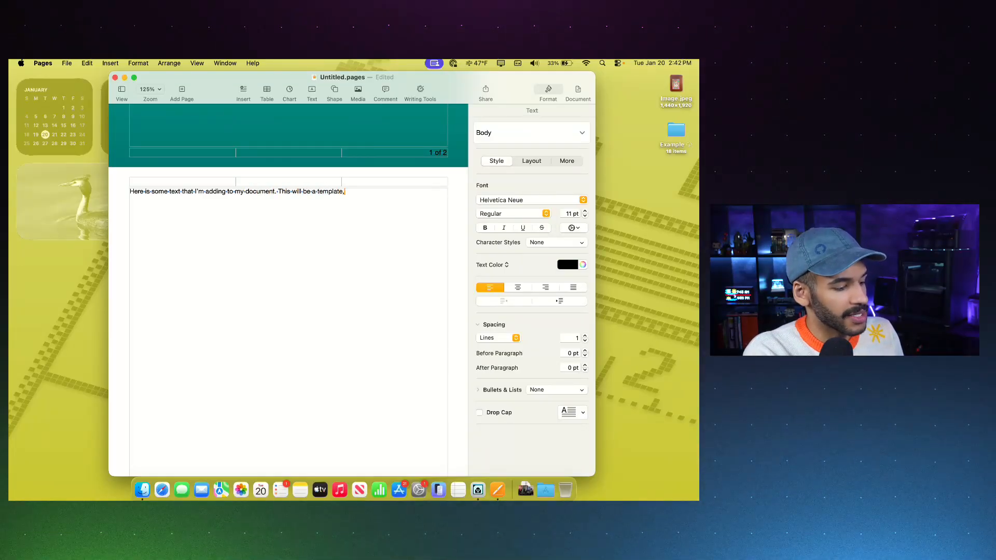
pyautogui.write(' so please make sure t')
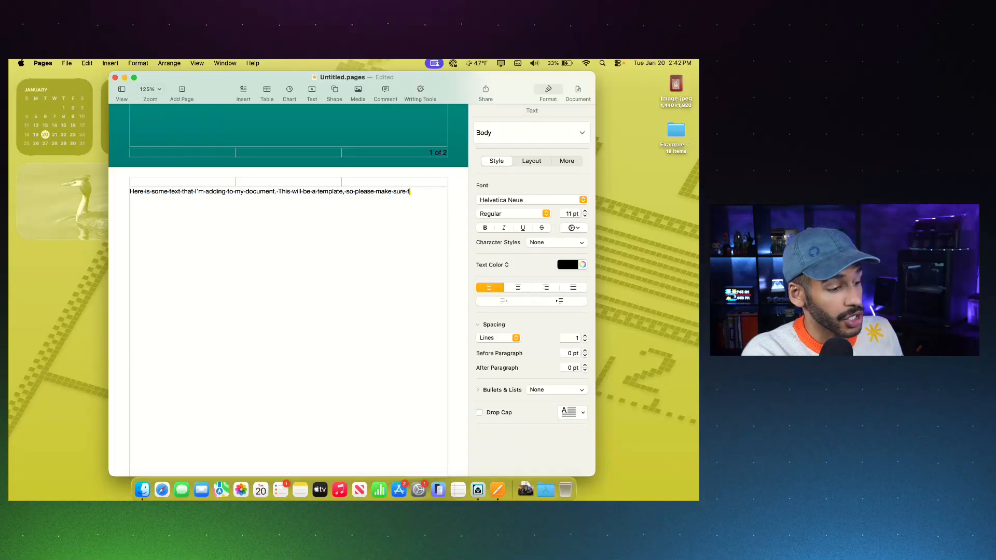
pyautogui.write('o change t')
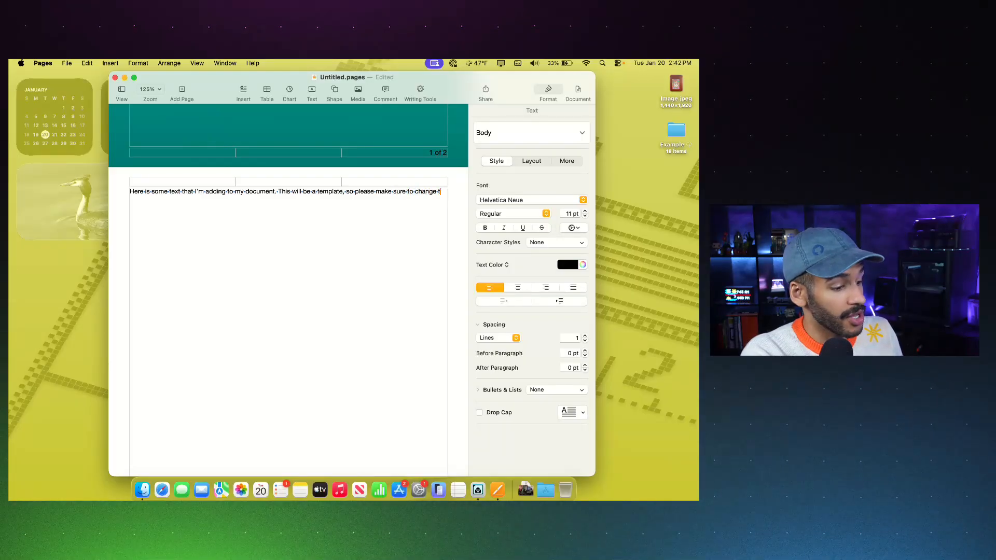
pyautogui.write('his text to something else.')
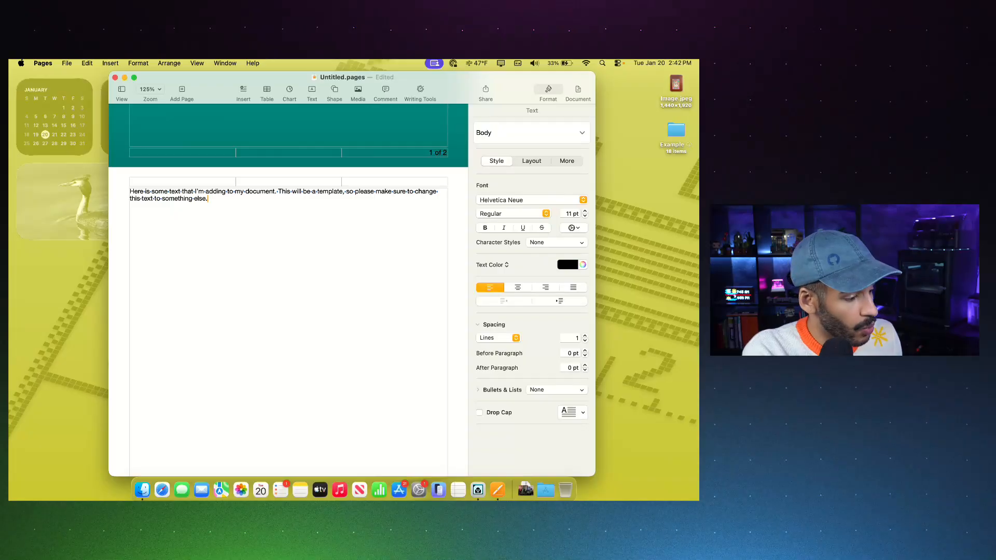
# Define the whole body paragraph on the second page as placeholder text
pyautogui.hotkey('shift', 'Left')
pyautogui.hotkey('shift', 'Left')
pyautogui.hotkey('shift', 'Left')
pyautogui.hotkey('shift', 'Left')
pyautogui.hotkey('shift', 'Left')
pyautogui.hotkey('shift', 'Left')
pyautogui.hotkey('shift', 'Left')
pyautogui.hotkey('shift', 'Left')
pyautogui.hotkey('shift', 'Left')
pyautogui.hotkey('shift', 'Left')
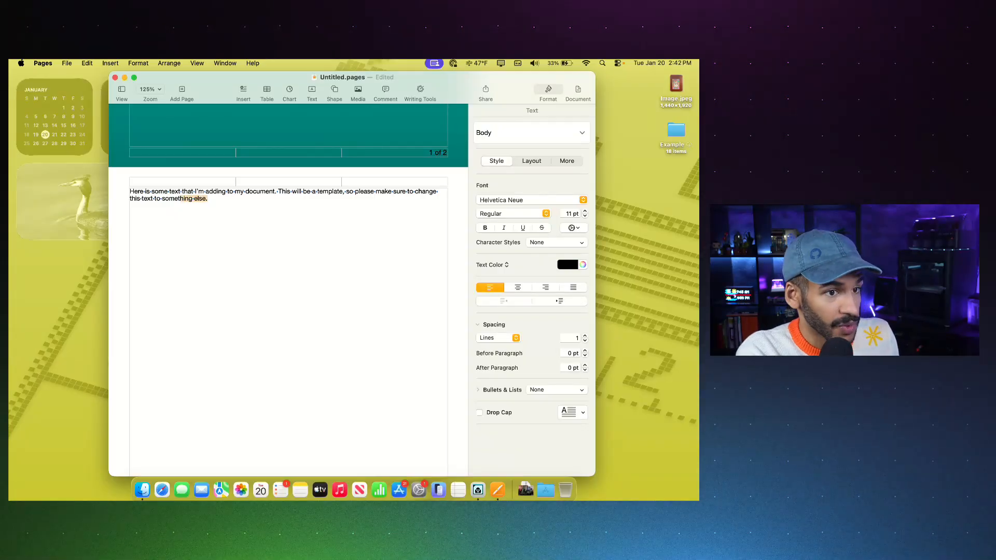
pyautogui.moveTo(181, 198); pyautogui.dragTo(129, 191)
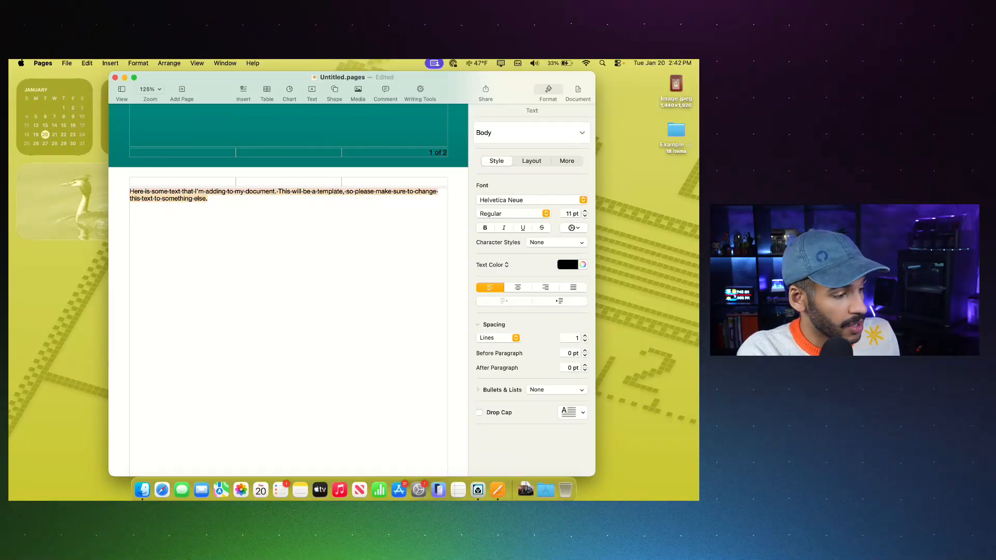
pyautogui.click(138, 63)
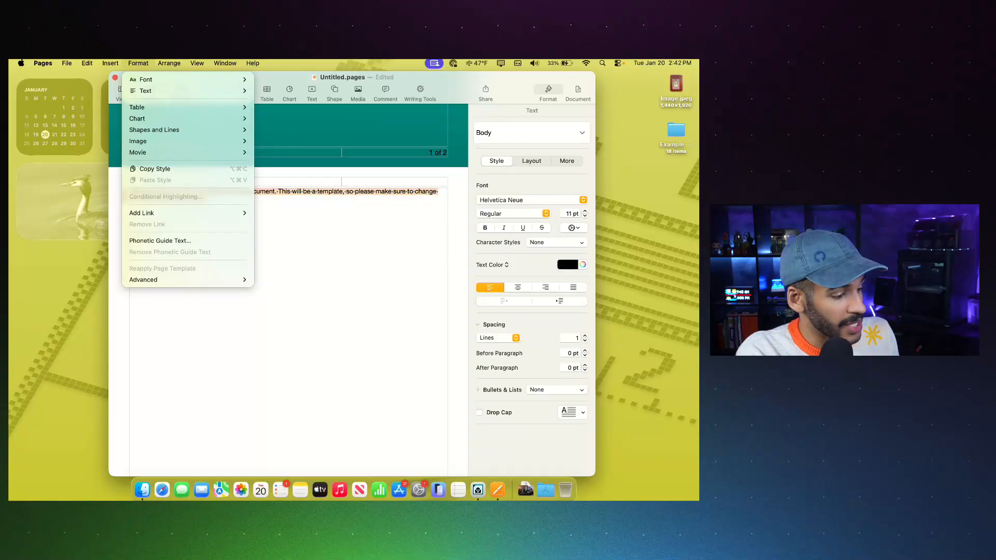
pyautogui.moveTo(155, 279)
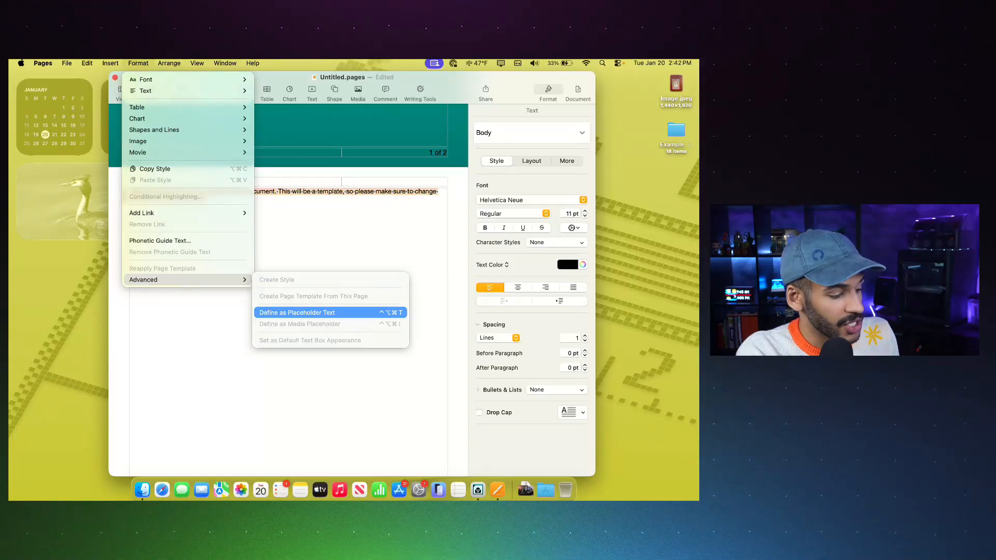
pyautogui.click(297, 312)
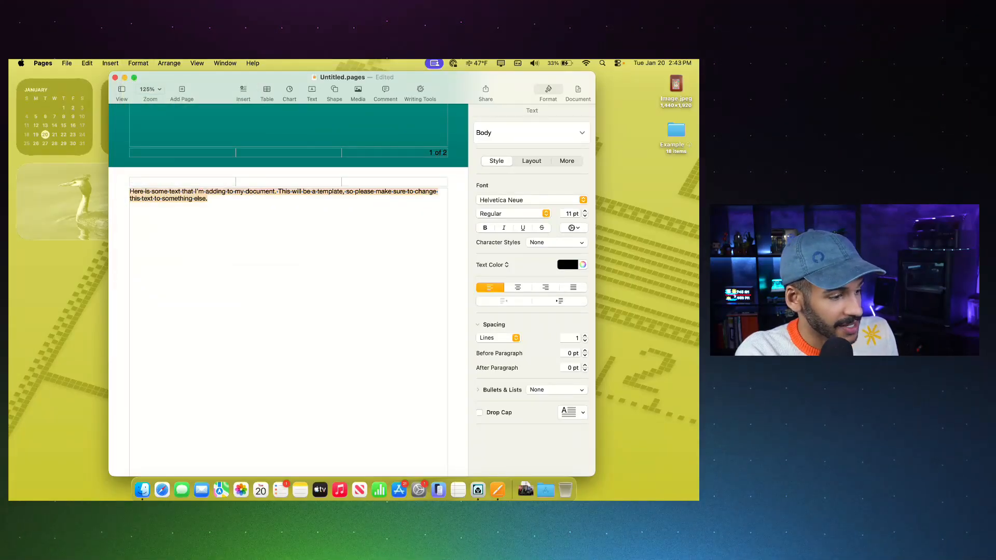
pyautogui.click(208, 198)
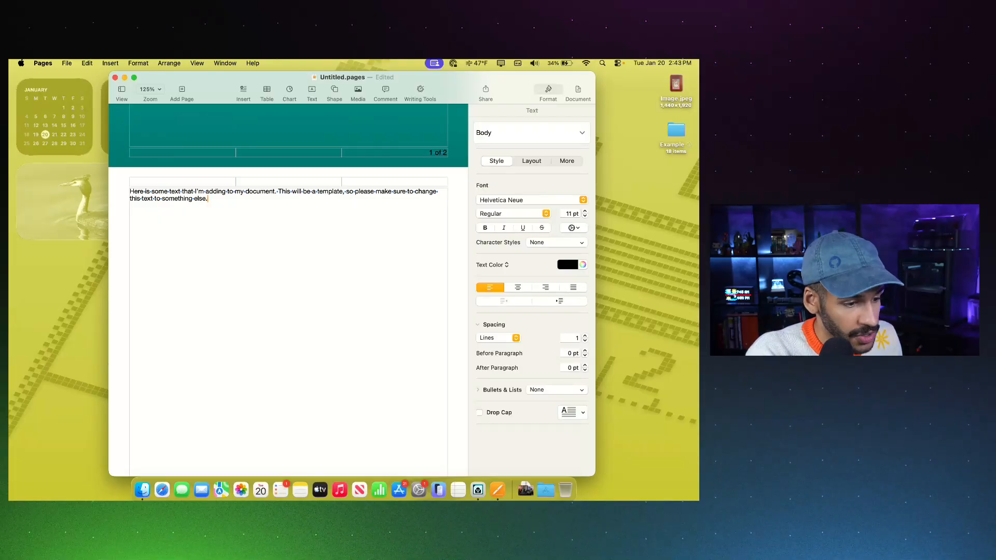
# Place Image.jpeg from the desktop onto the second page beside the body paragraph
pyautogui.click(675, 84)
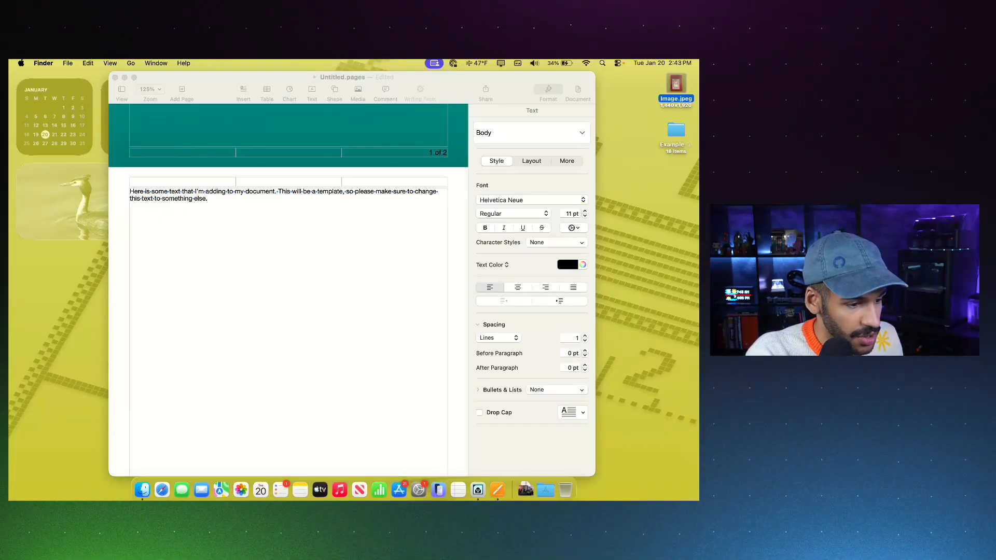
pyautogui.moveTo(676, 86); pyautogui.dragTo(185, 342)
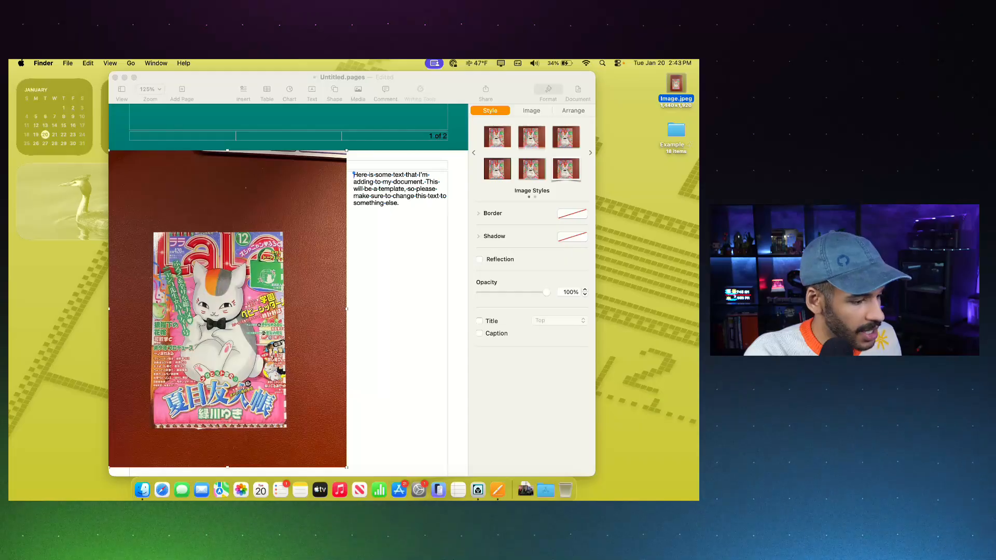
# Mask the photo on the second page so only the magazine cover with a thin brown border remains
pyautogui.click(531, 110)
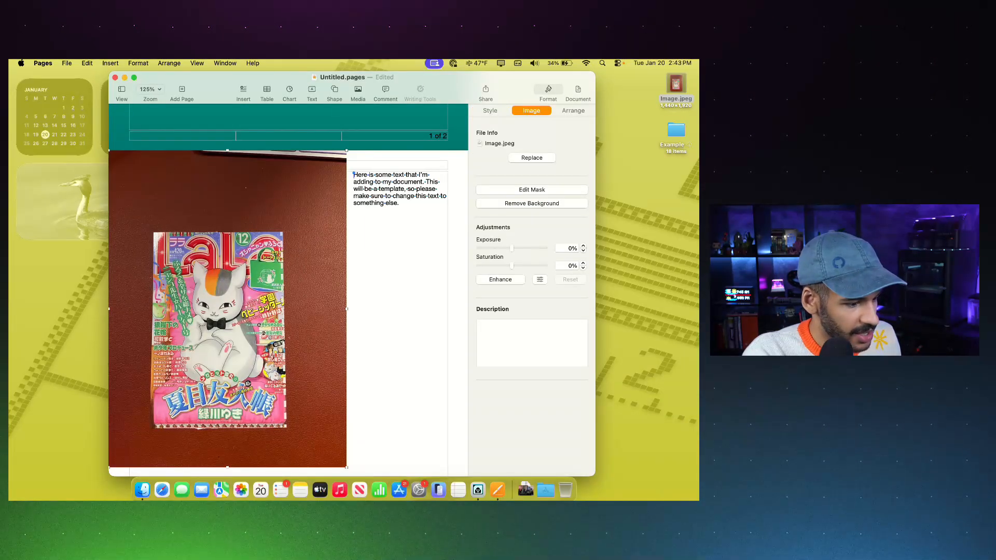
pyautogui.rightClick(227, 248)
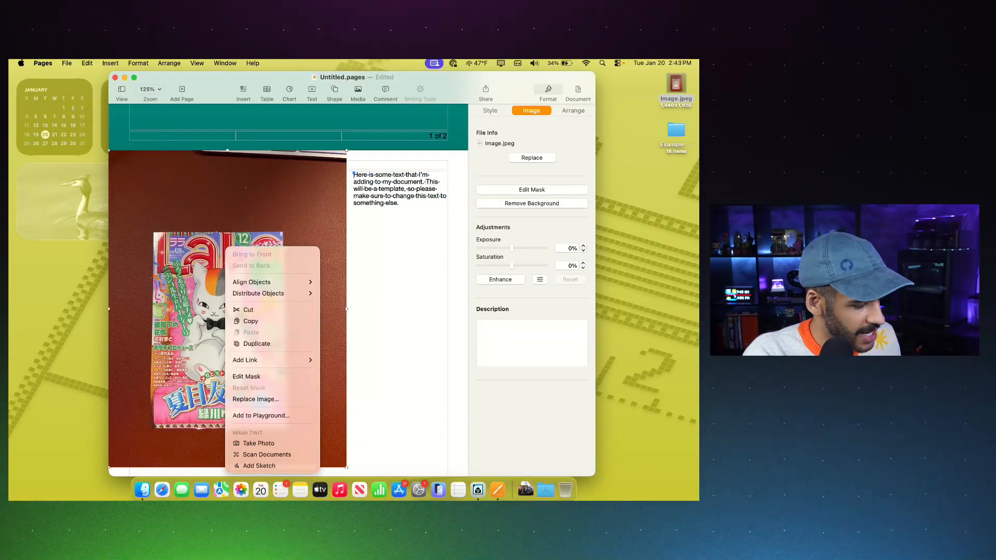
pyautogui.moveTo(280, 360)
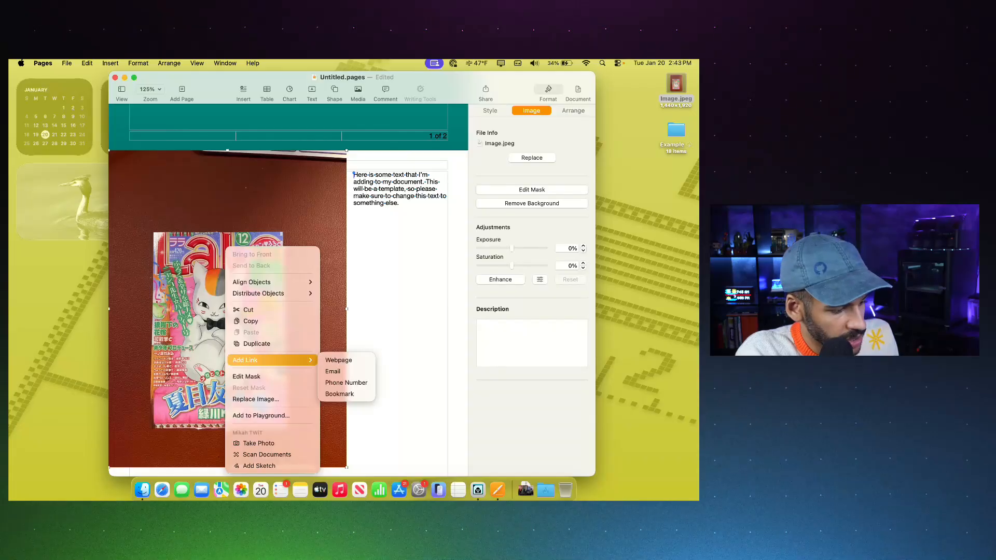
pyautogui.click(249, 376)
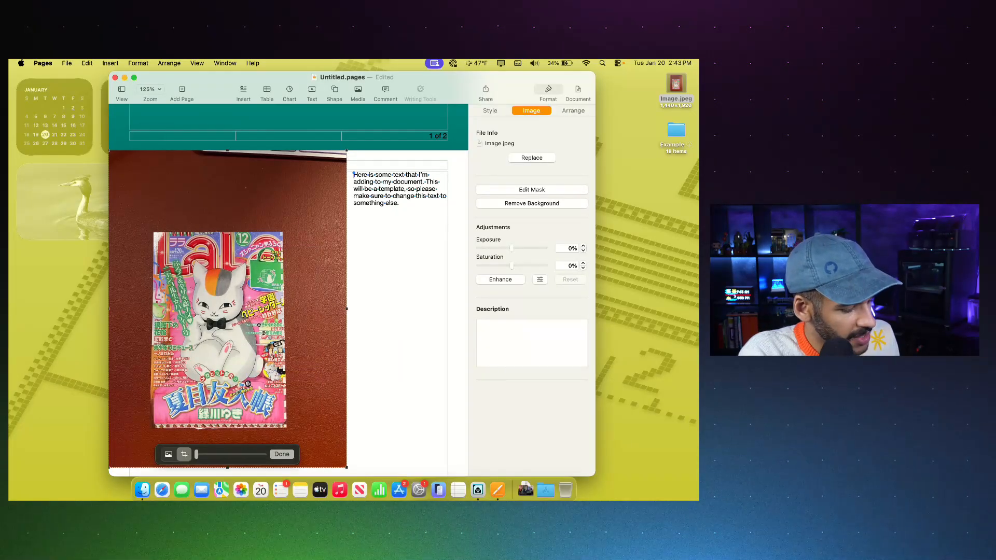
pyautogui.moveTo(347, 468); pyautogui.dragTo(289, 431)
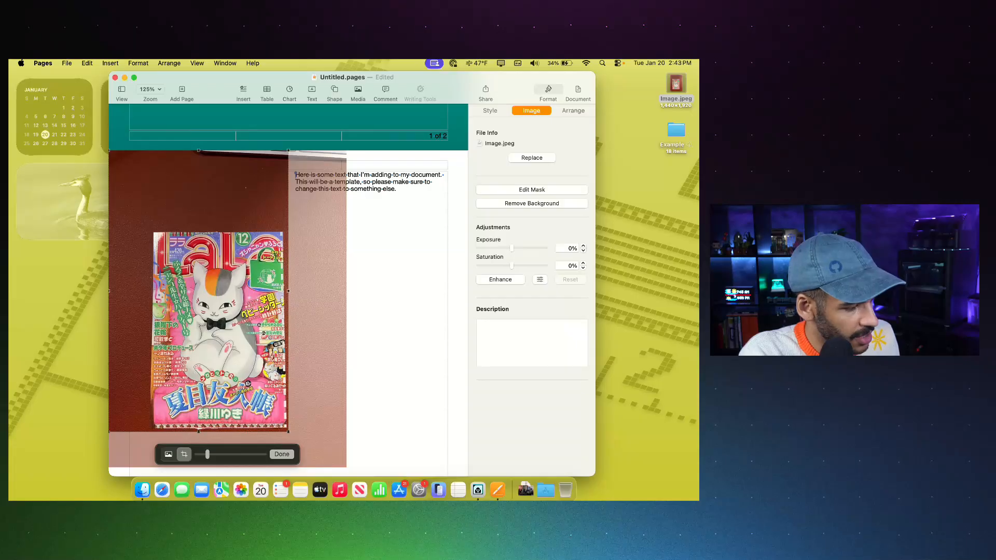
pyautogui.moveTo(108, 291)
pyautogui.mouseDown()
pyautogui.moveTo(131, 291)
pyautogui.moveTo(123, 291)
pyautogui.mouseUp()
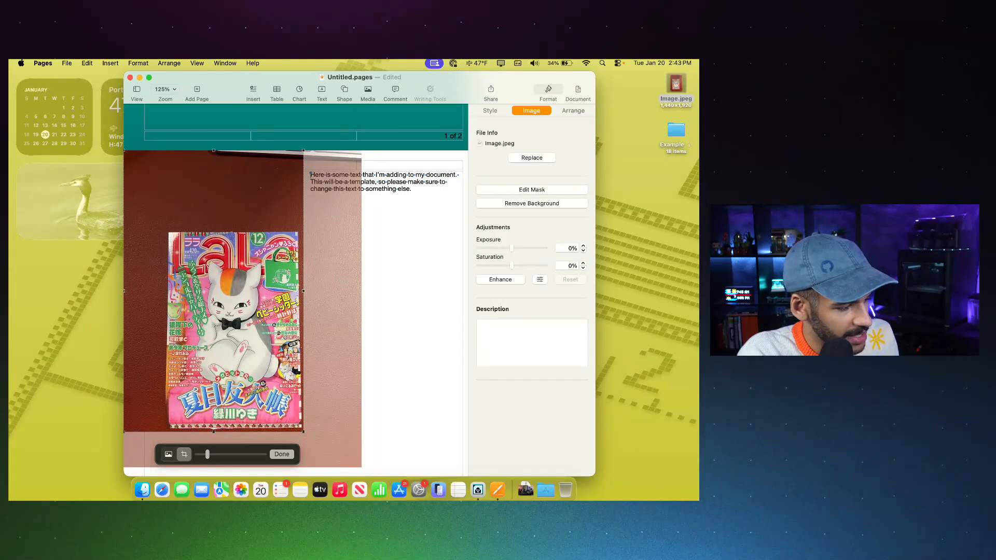
pyautogui.moveTo(124, 151); pyautogui.dragTo(162, 227)
pyautogui.press('Return')
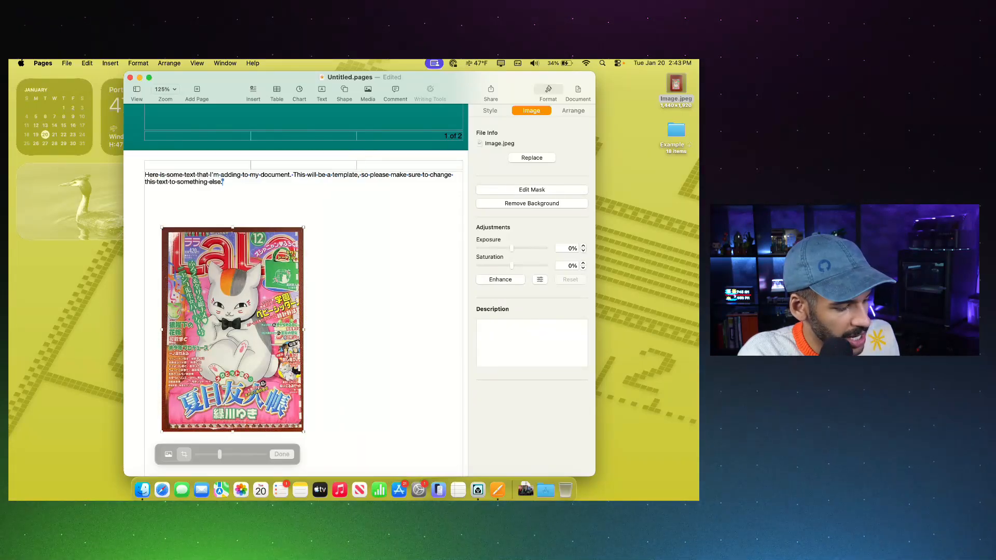
# Move the cropped image to about X 0.6 in, Y 0.66 in and set its placement to Stay on Page
pyautogui.moveTo(262, 317); pyautogui.dragTo(249, 267)
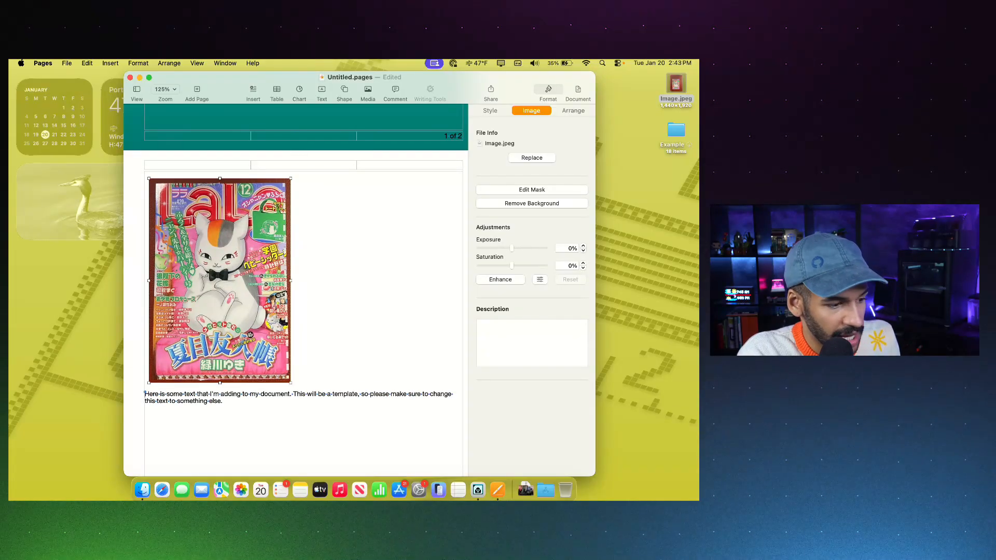
pyautogui.click(490, 110)
pyautogui.click(573, 111)
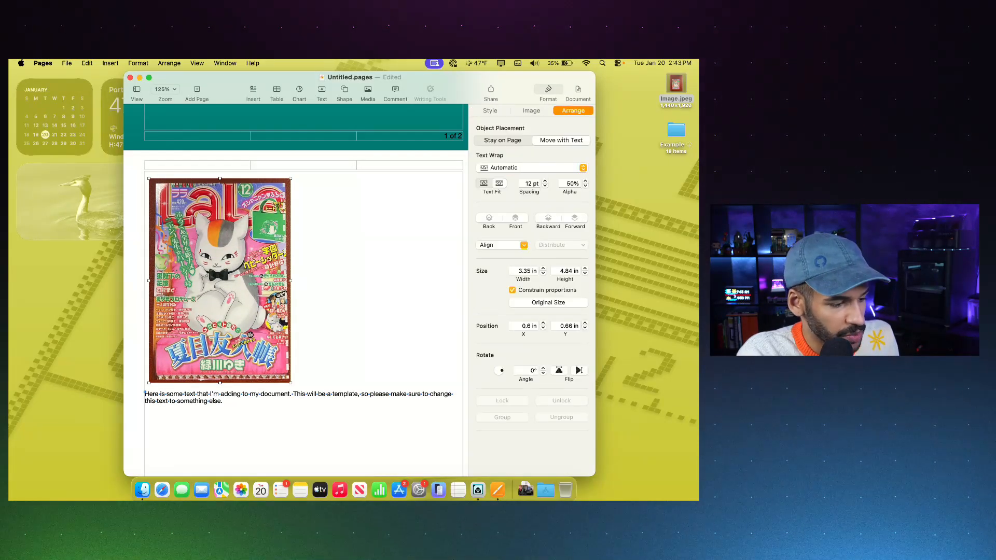
pyautogui.click(502, 140)
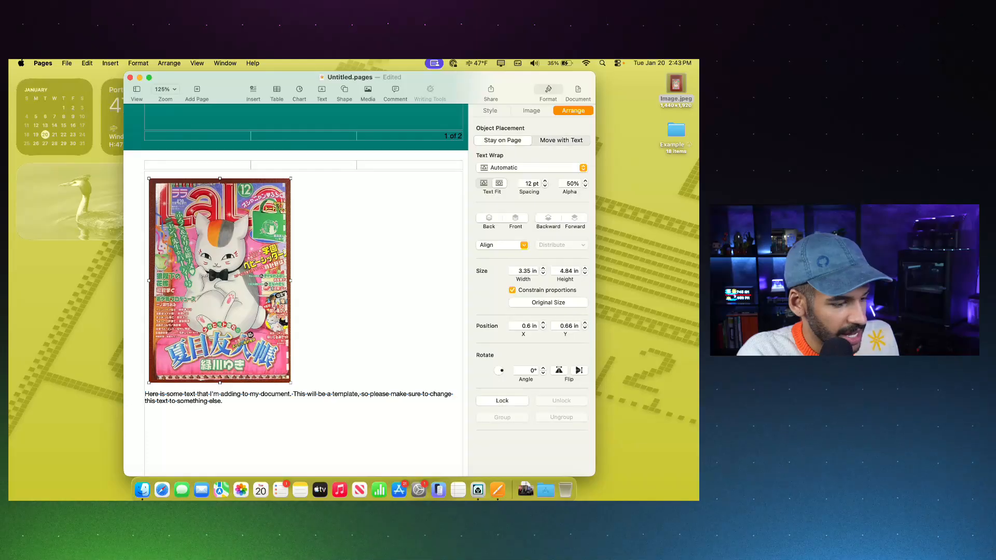
# Set the image's text wrap to Around and raise the image to about Y 0.5 in, level with the body text
pyautogui.click(529, 168)
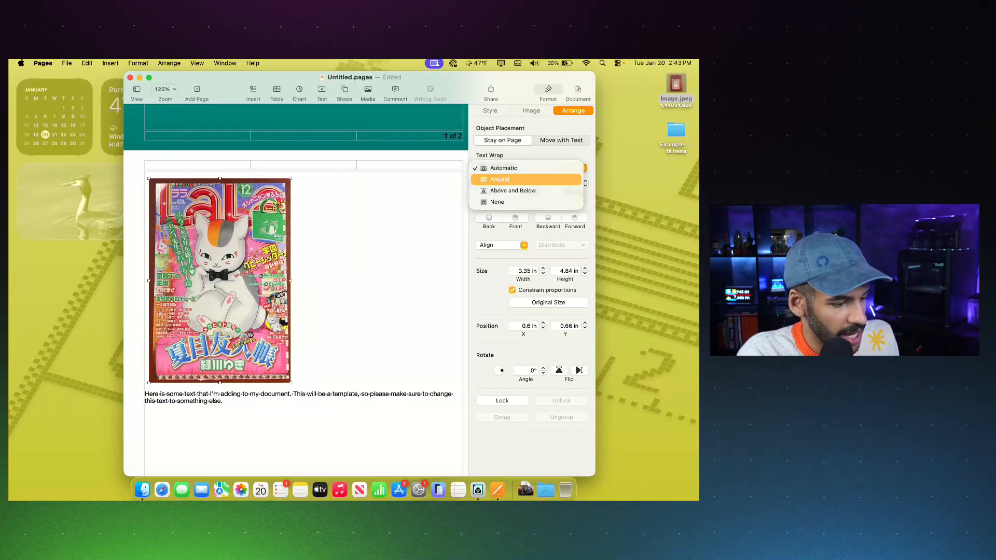
pyautogui.click(499, 179)
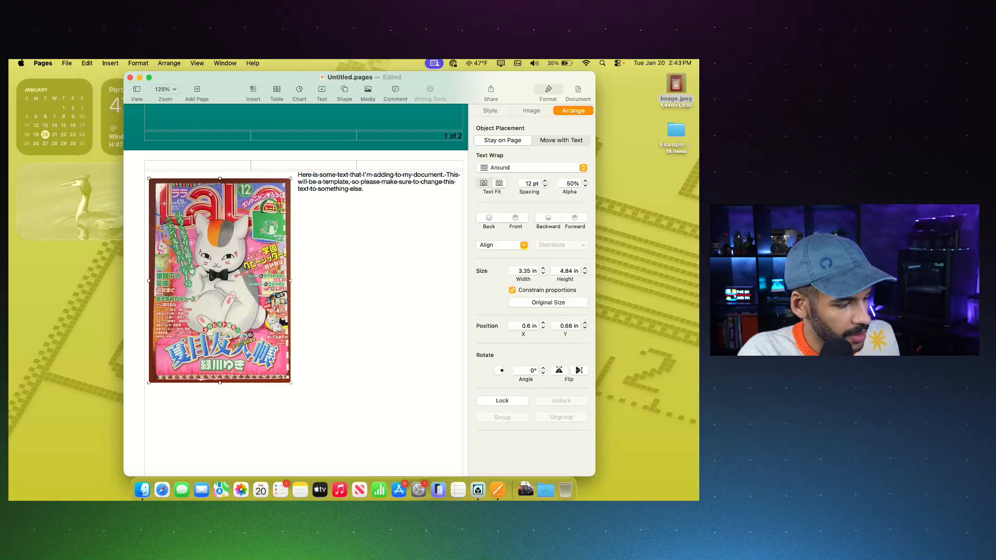
pyautogui.moveTo(254, 254); pyautogui.dragTo(254, 247)
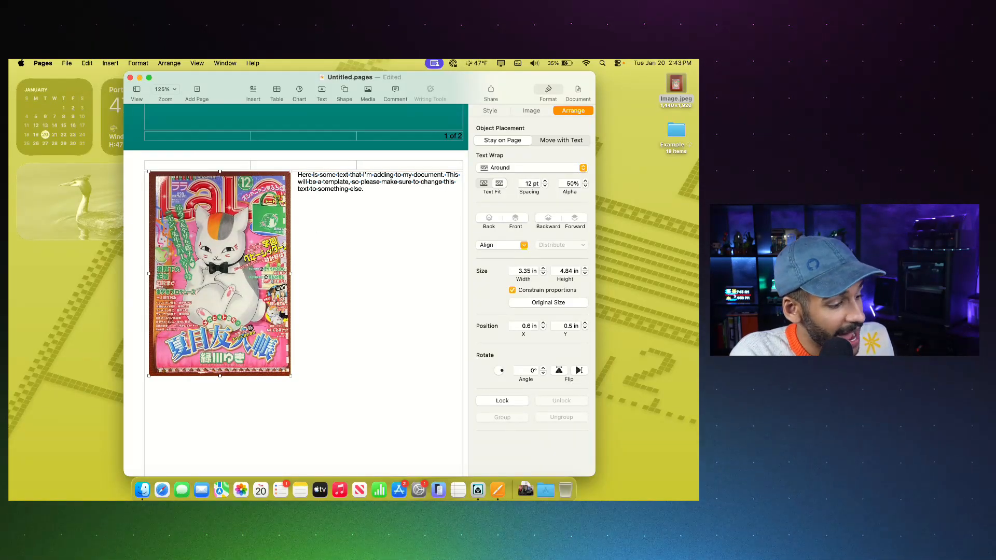
# Define the cropped magazine image as a media placeholder
pyautogui.rightClick(234, 238)
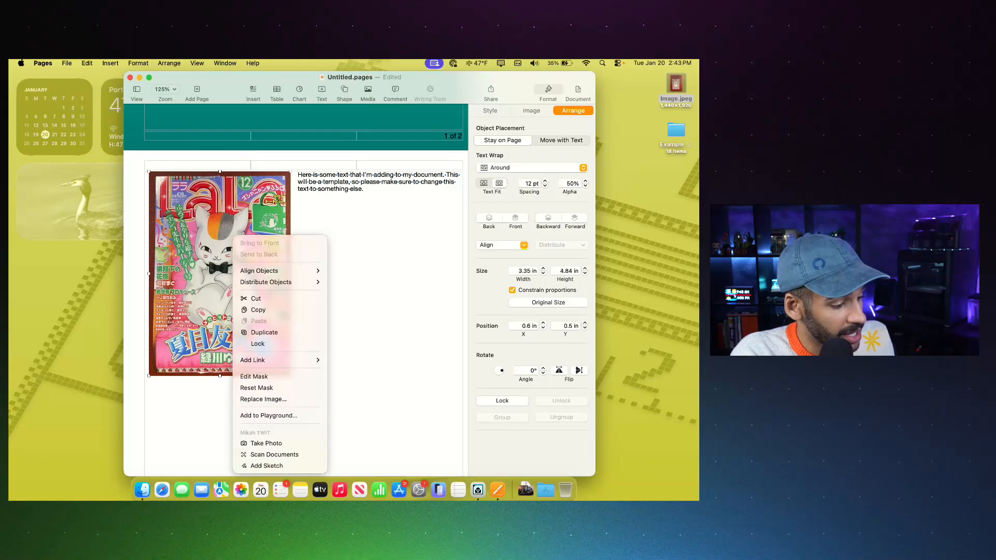
pyautogui.click(263, 400)
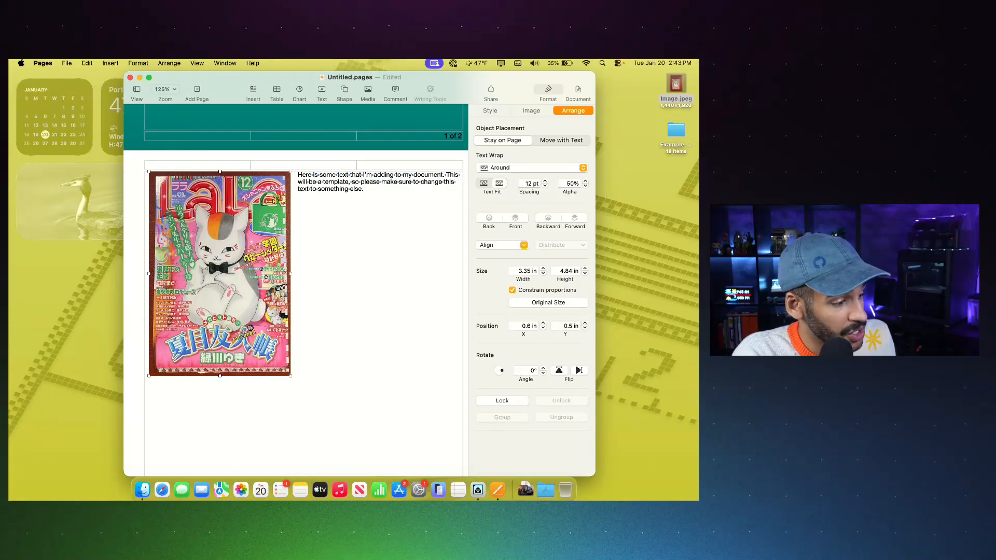
pyautogui.click(138, 62)
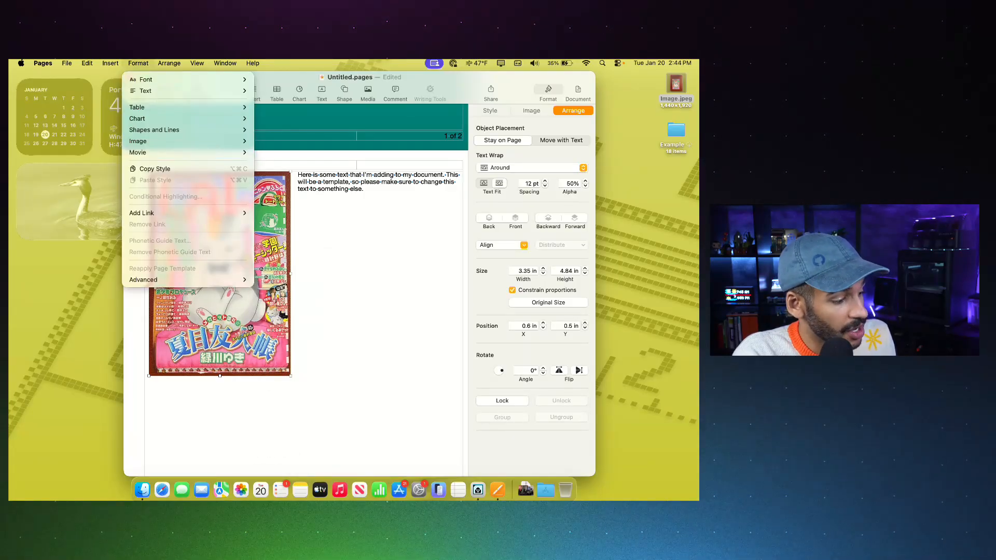
pyautogui.moveTo(171, 279)
pyautogui.click(300, 323)
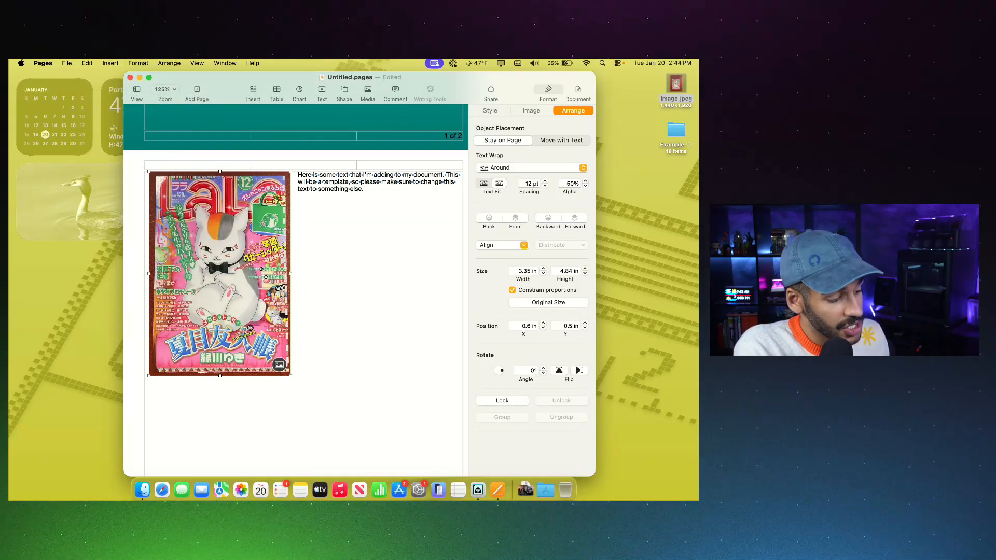
pyautogui.click(364, 322)
# Fill the media placeholder with the 319 KB JPEG from the desktop's Example folder
pyautogui.click(279, 365)
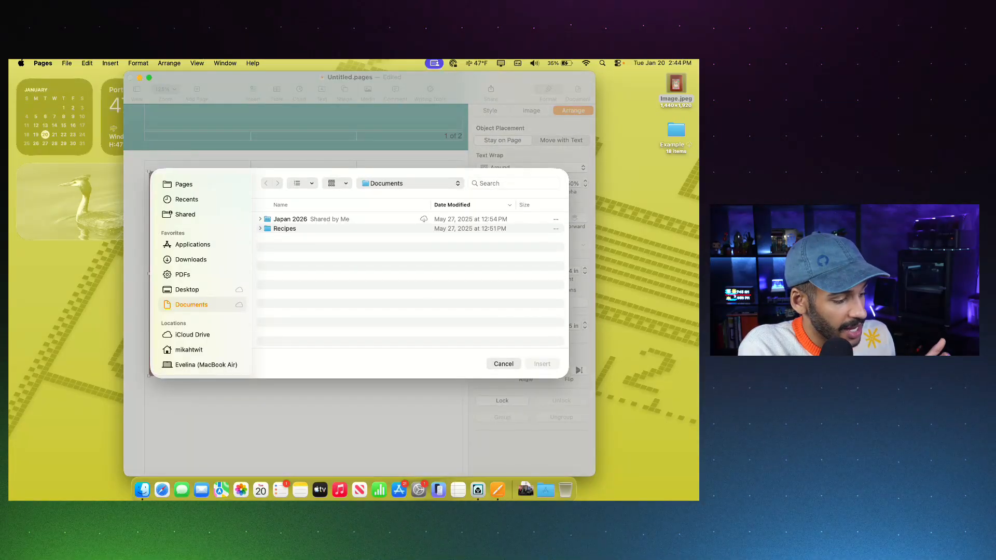
pyautogui.click(186, 290)
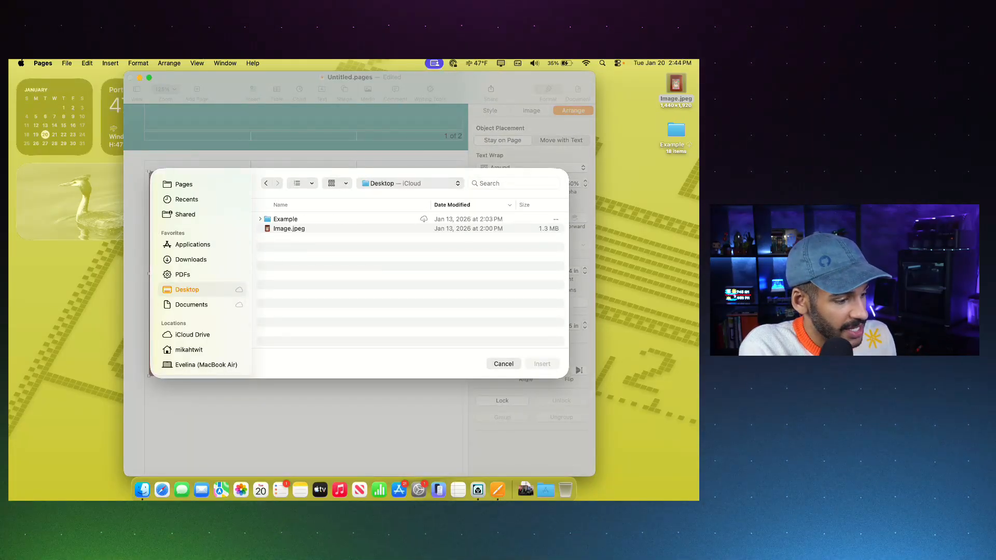
pyautogui.doubleClick(285, 219)
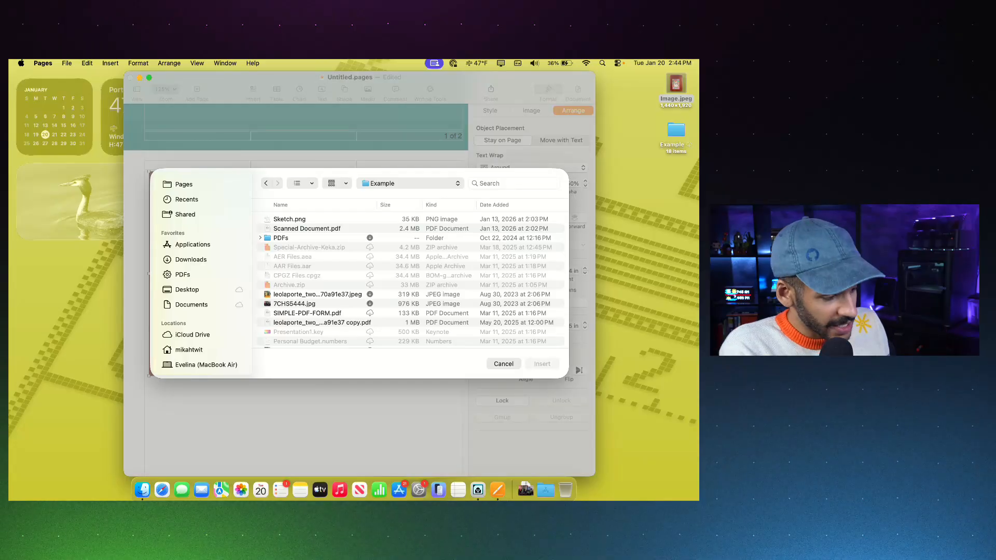
pyautogui.click(317, 294)
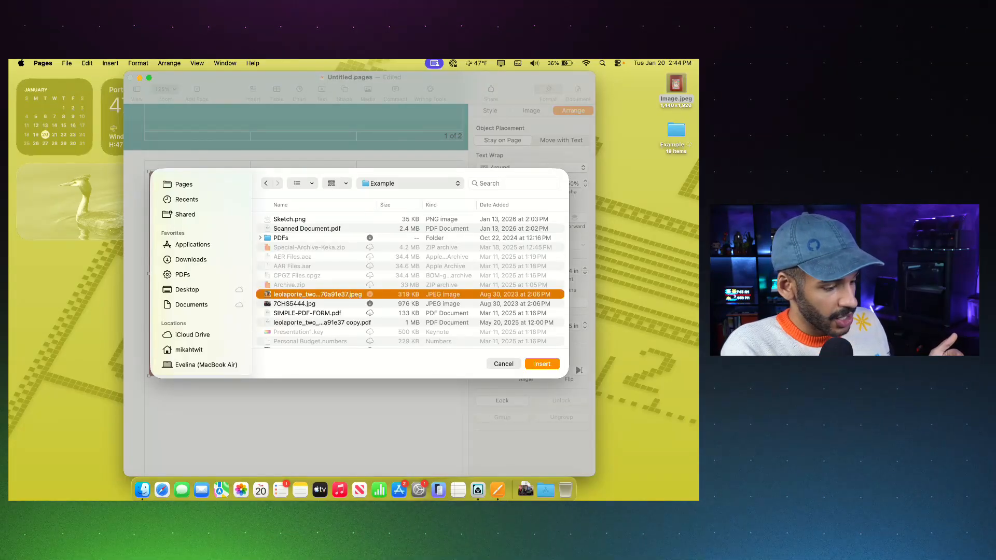
pyautogui.press('Return')
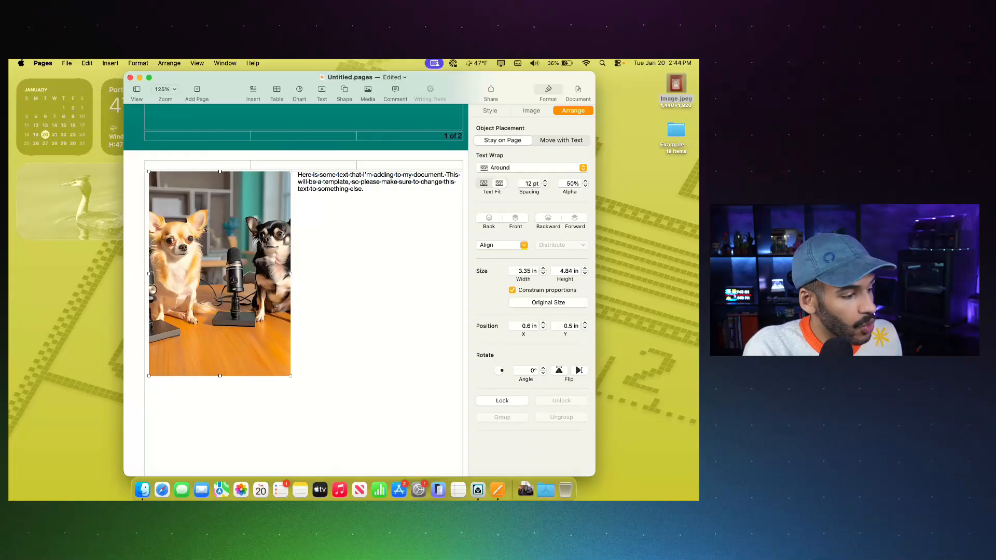
# Save the document as a template in the Template Chooser, naming it with the author's first name plus "Default Template", and close the chooser
pyautogui.click(67, 63)
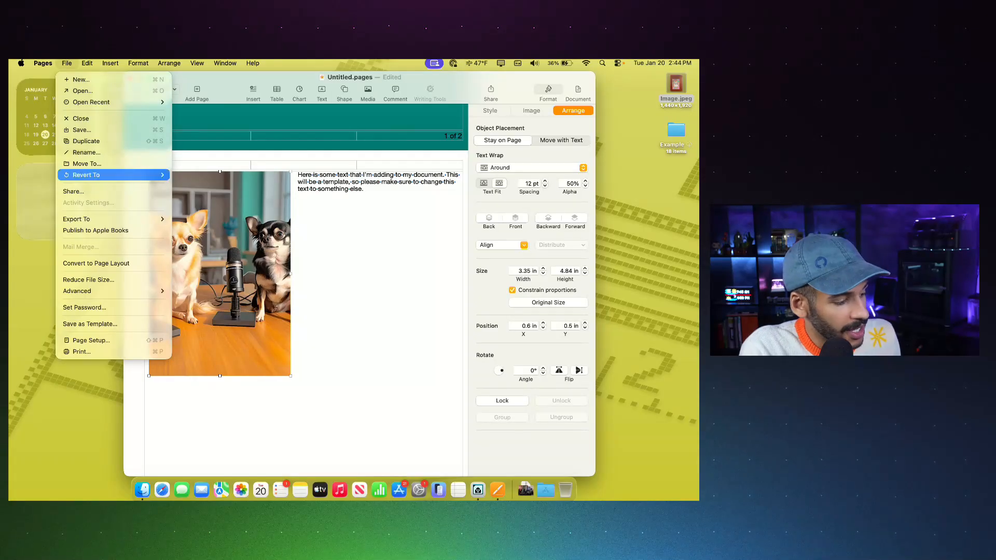
pyautogui.click(90, 324)
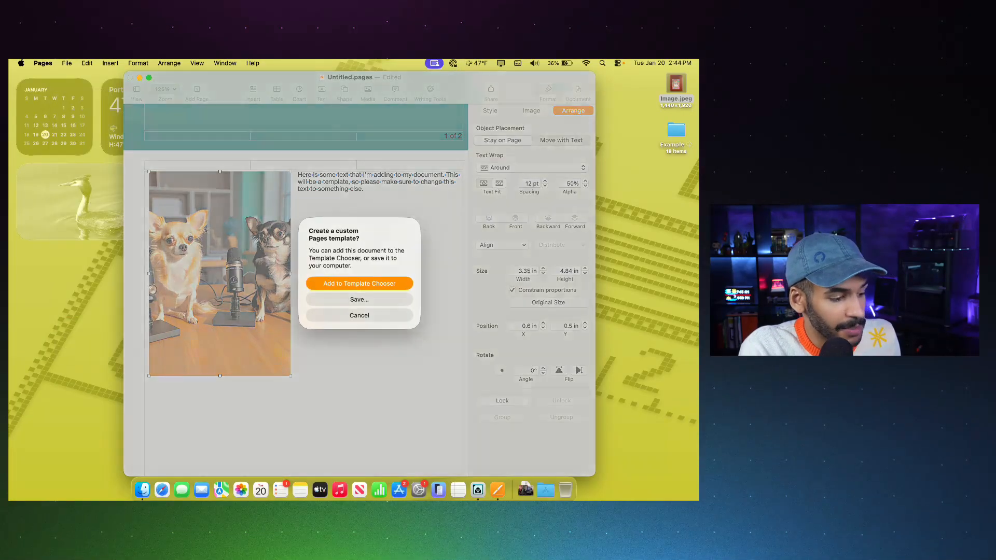
pyautogui.click(356, 283)
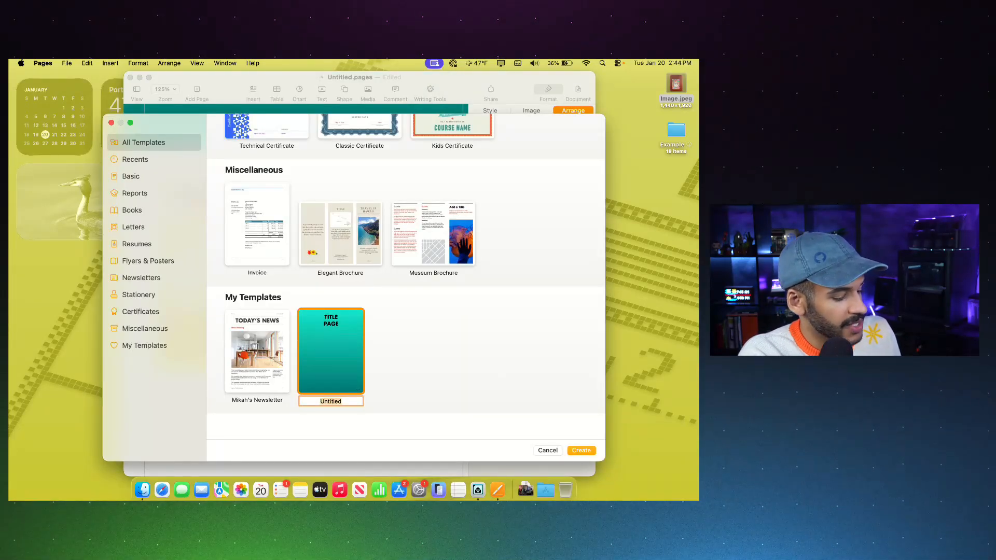
pyautogui.write("Mikah's ")
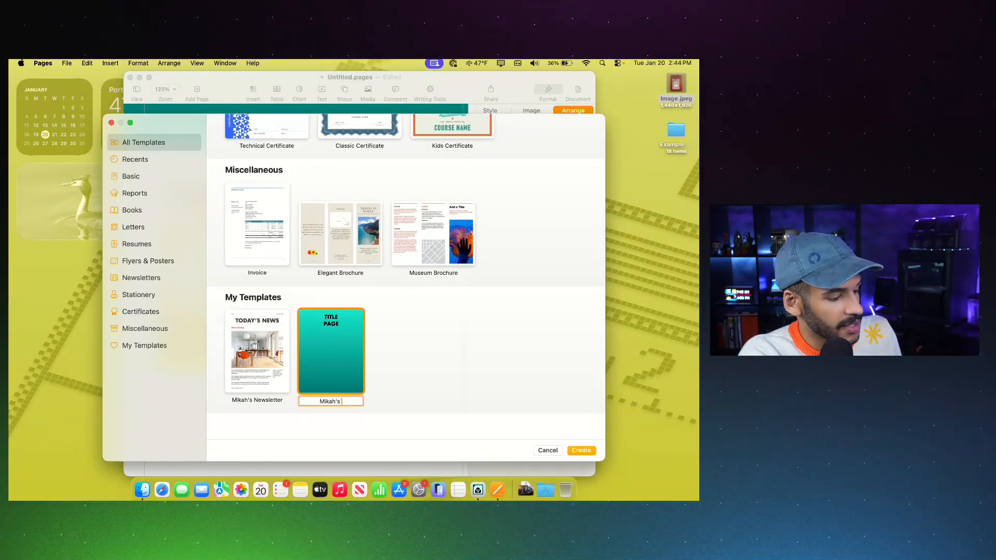
pyautogui.write('Default Template')
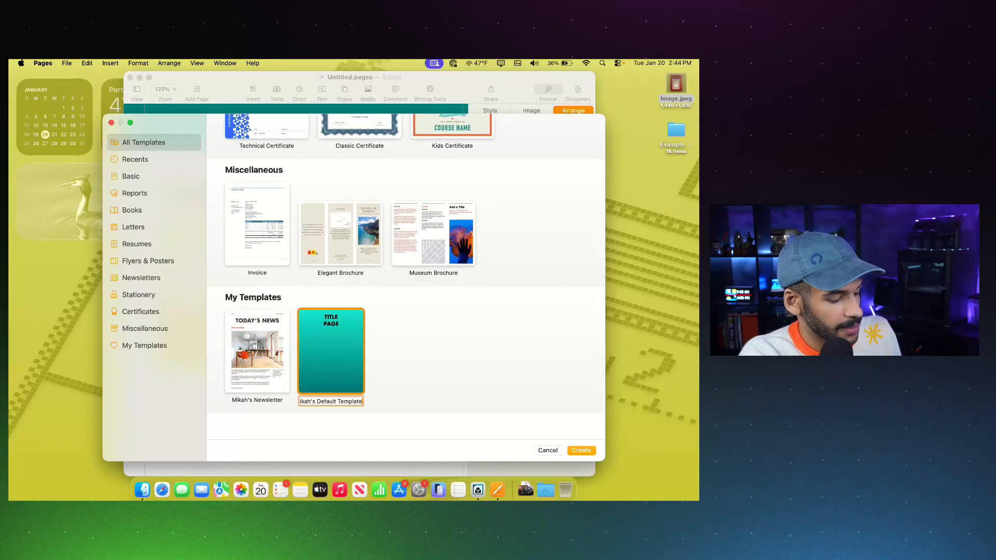
pyautogui.press('Return')
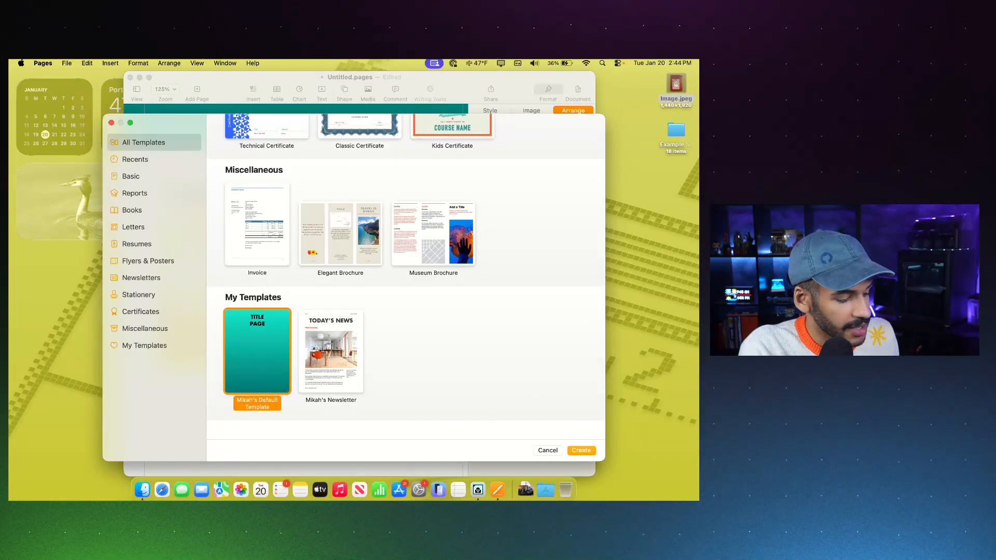
pyautogui.press('Return')
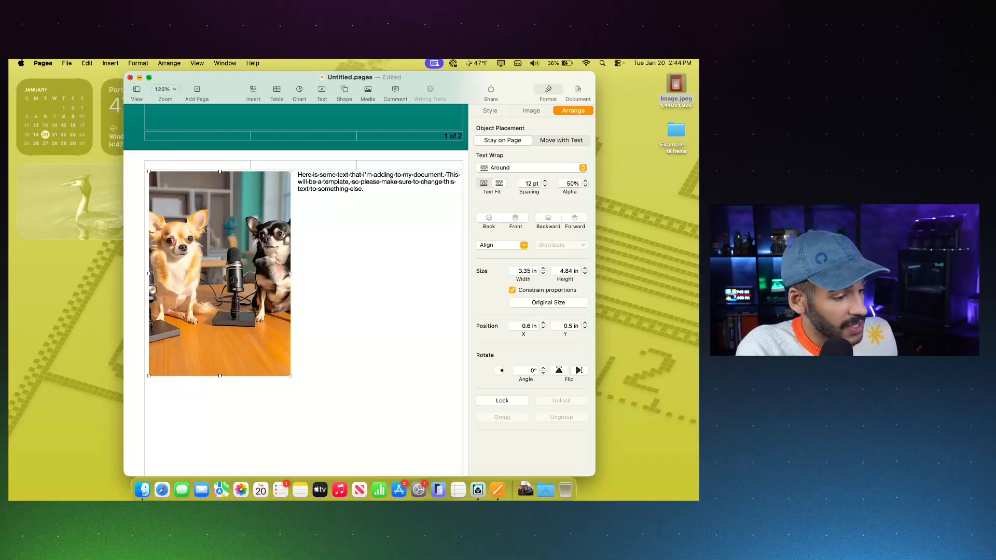
# Close the untitled document and delete it without saving
pyautogui.press('super+w')
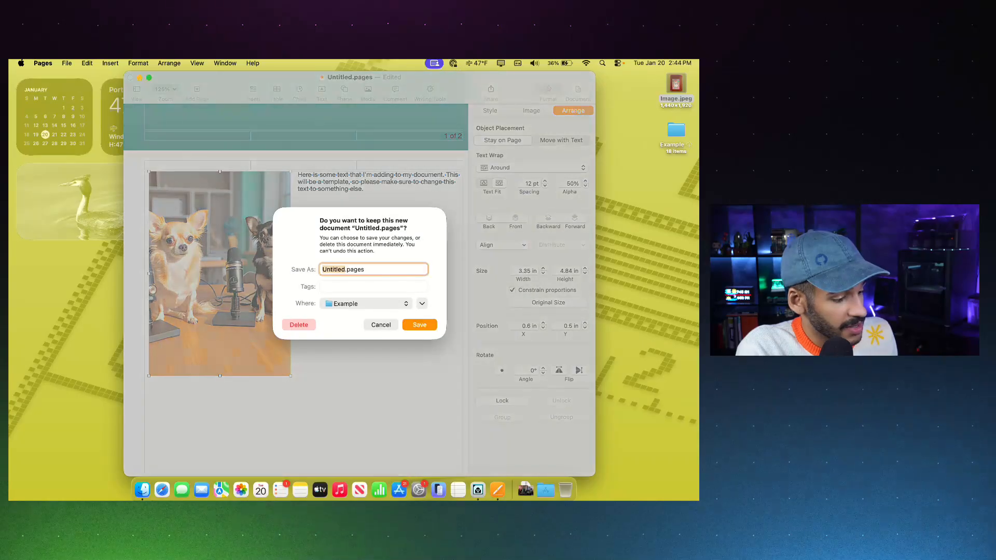
pyautogui.press('super+BackSpace')
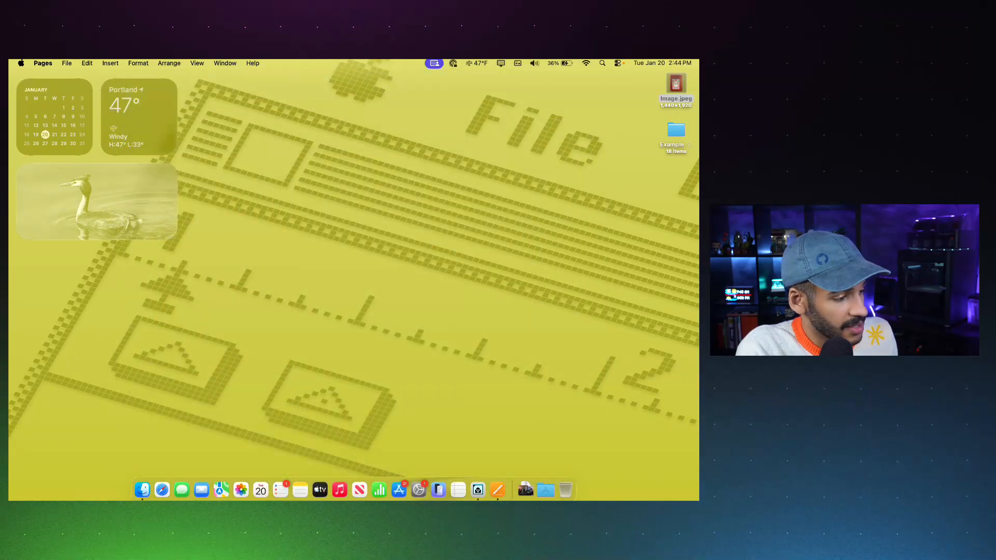
pyautogui.press('Escape')
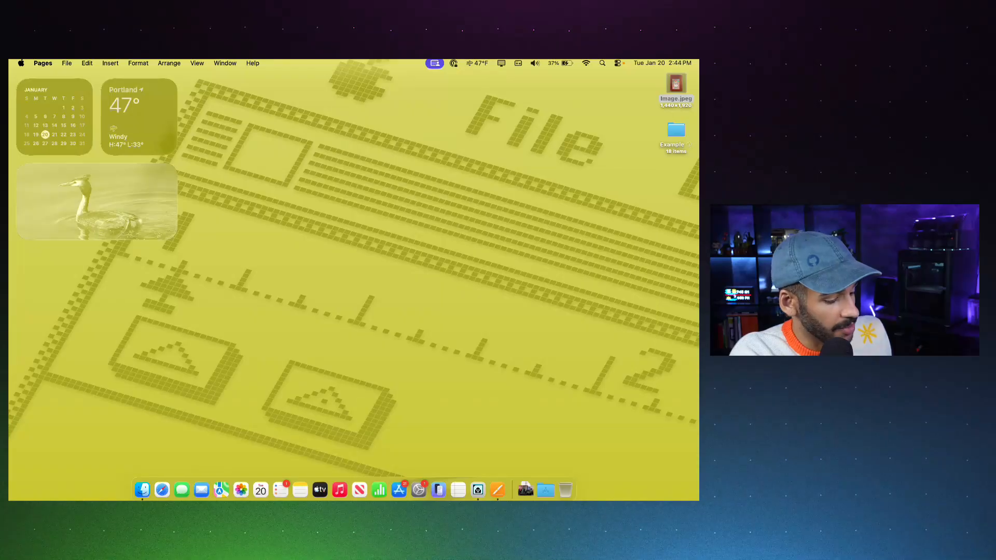
# Create a new document from the custom Default Template and select all the text on its title page
pyautogui.click(67, 64)
pyautogui.click(81, 79)
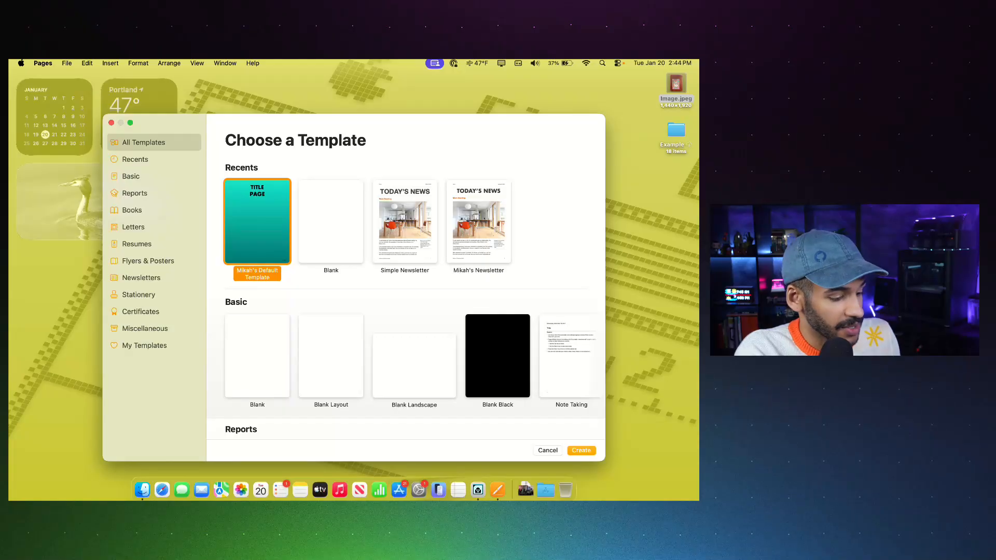
pyautogui.press('Return')
pyautogui.click(299, 181)
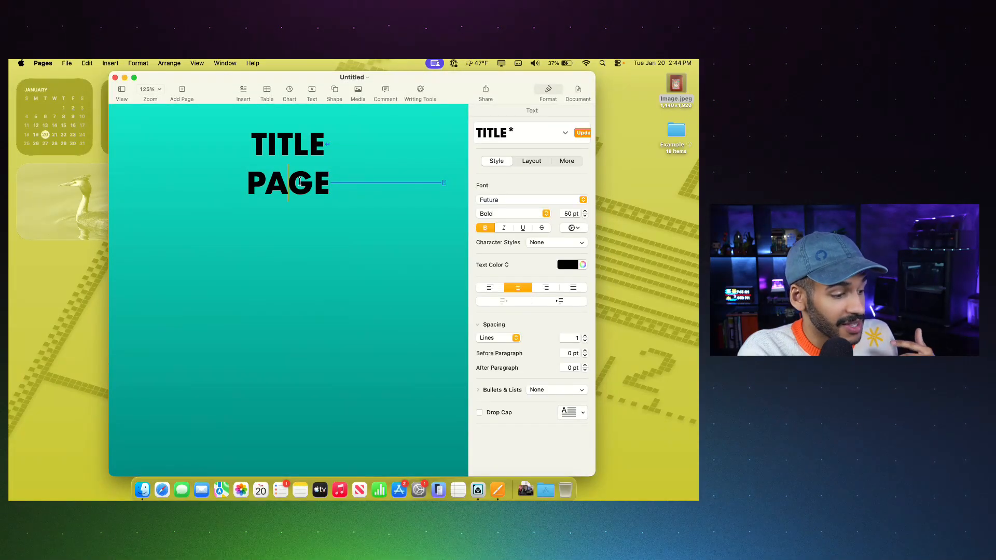
pyautogui.press('super+a')
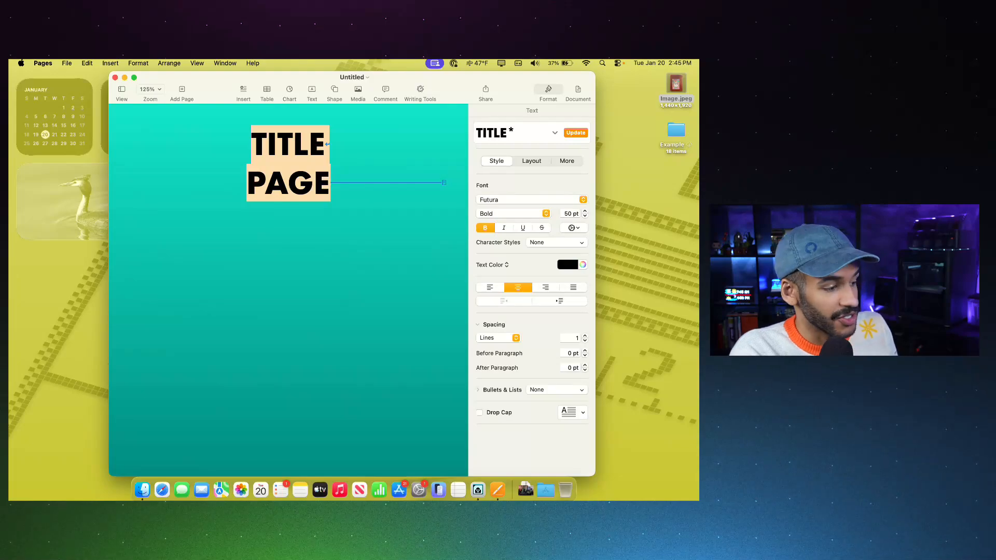
# Define the selected TITLE PAGE text as placeholder text
pyautogui.click(138, 63)
pyautogui.moveTo(155, 280)
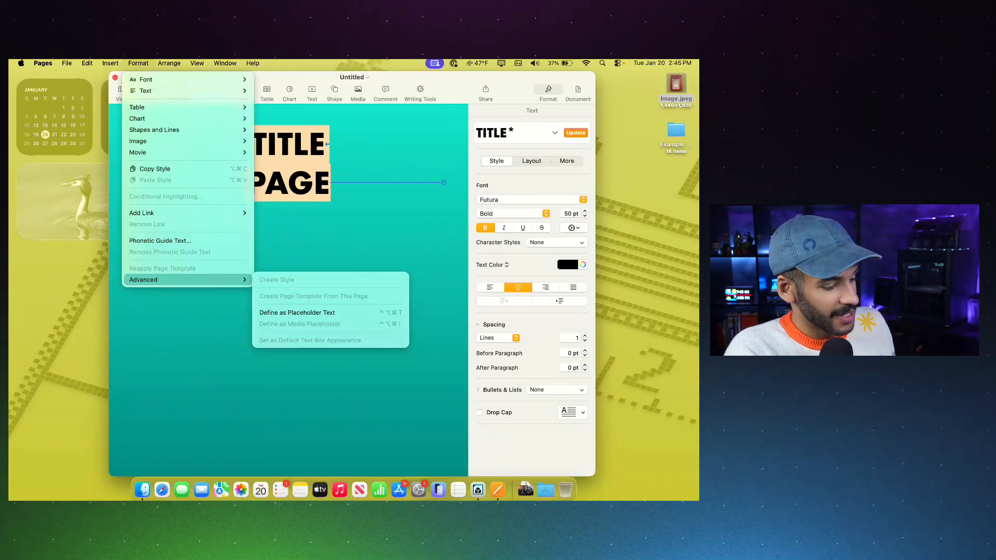
pyautogui.click(297, 313)
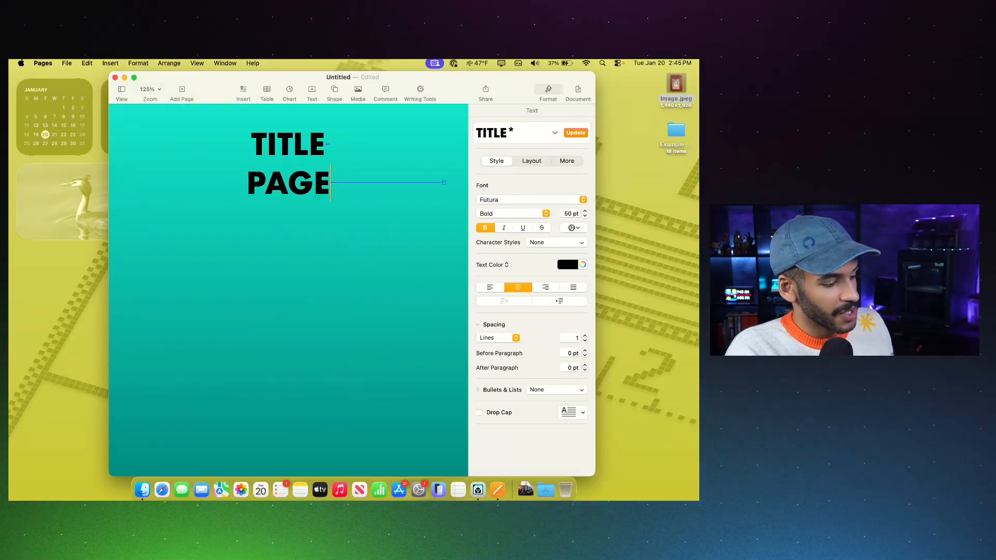
# Check how the title placeholder, the second page's body text and the dog image respond to being selected
pyautogui.scroll(-10, 288, 290)
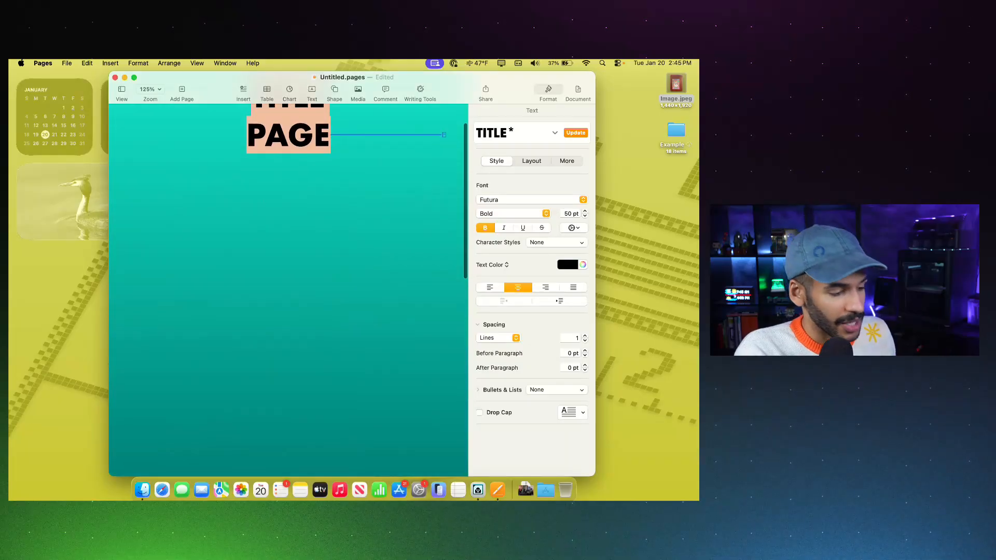
pyautogui.tripleClick(357, 296)
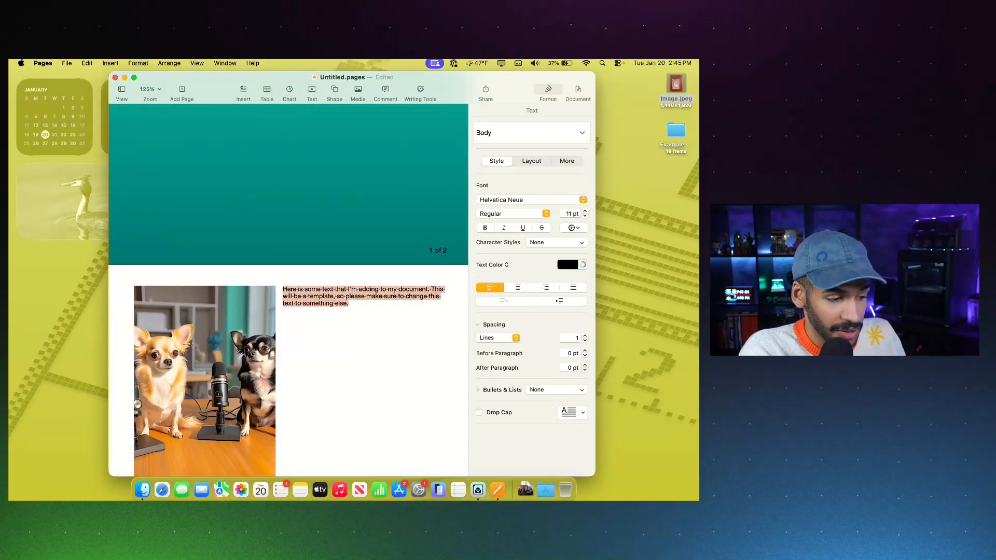
pyautogui.scroll(-3, 287, 290)
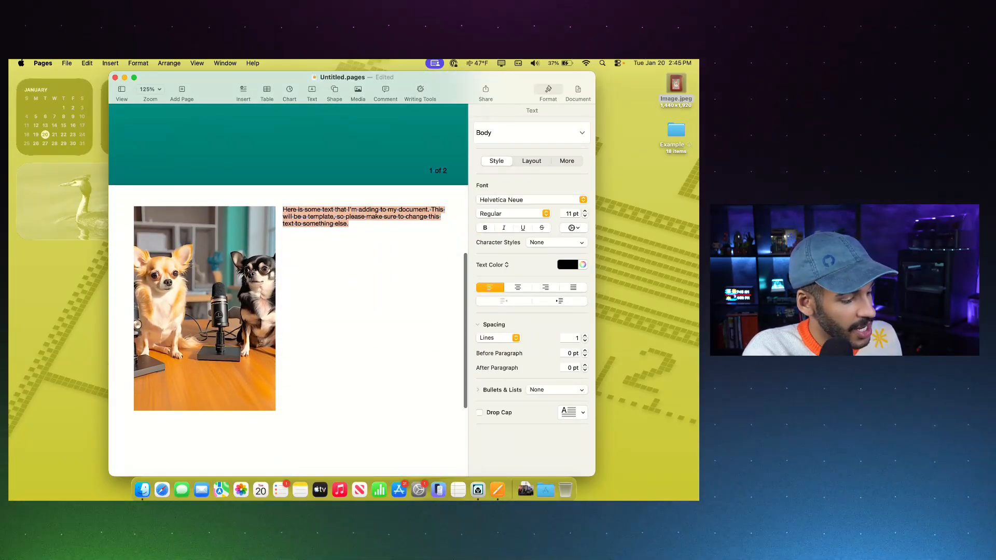
pyautogui.click(205, 309)
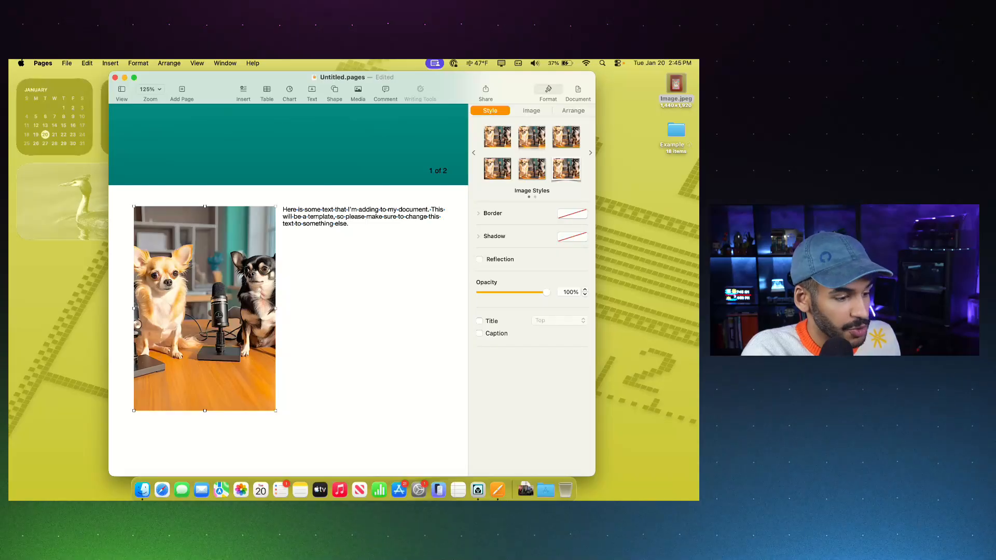
pyautogui.click(349, 224)
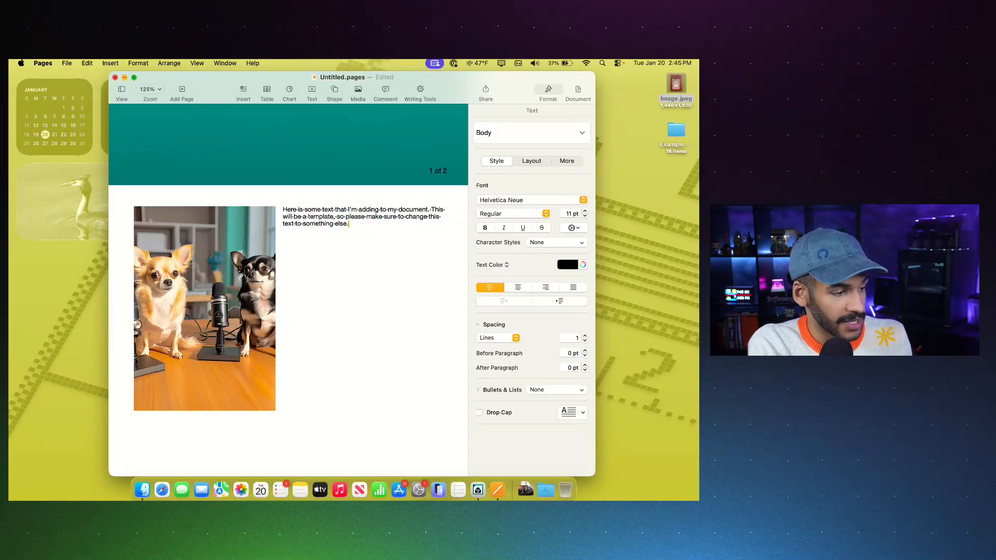
# Close the untitled test document and delete it without saving
pyautogui.press('super+w')
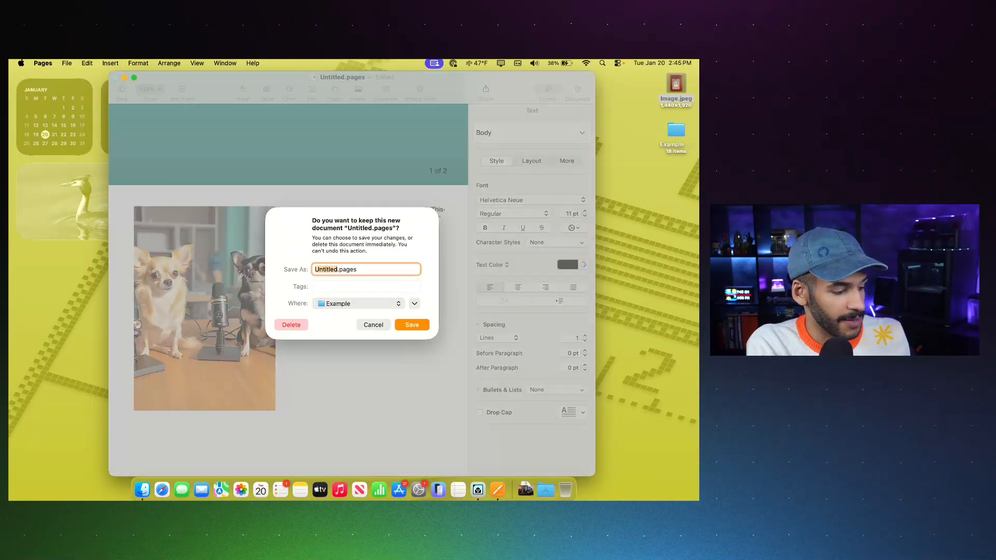
pyautogui.click(292, 325)
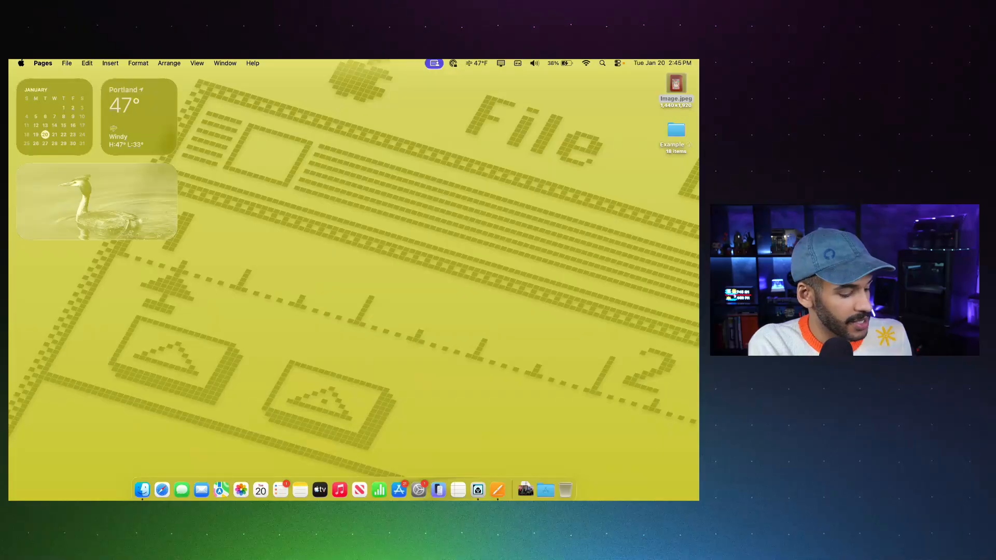
# Reopen the Template Chooser and delete the custom Default Template with the teal title page
pyautogui.press('super+n')
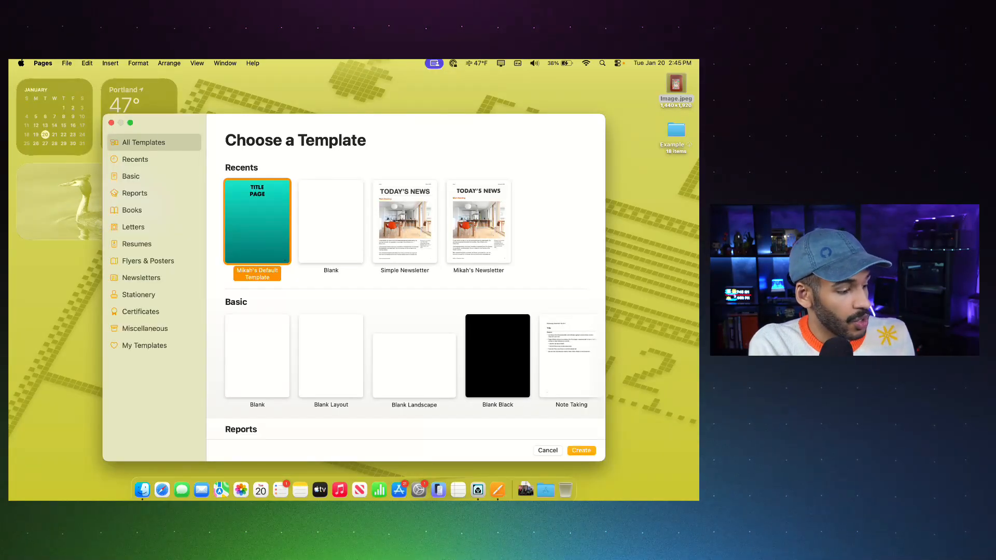
pyautogui.rightClick(253, 240)
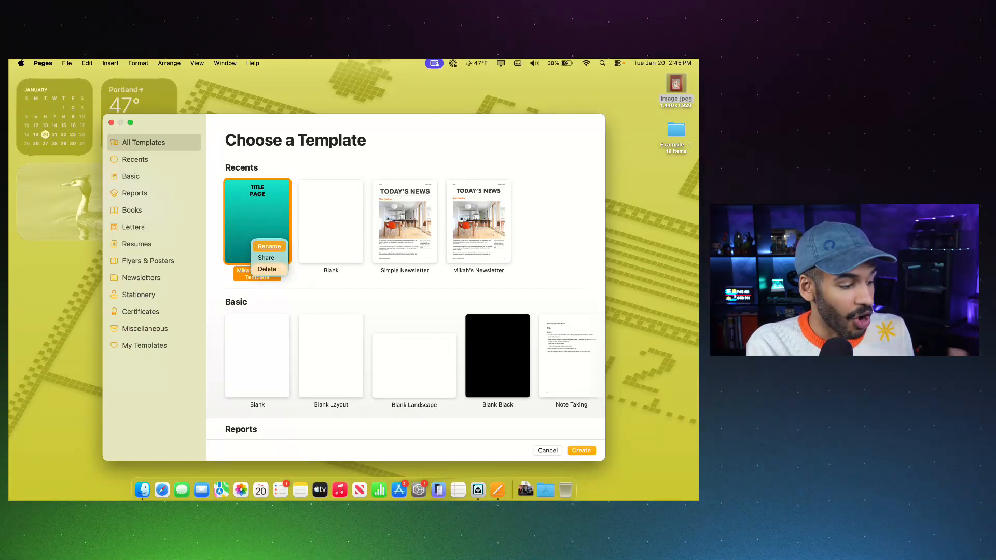
pyautogui.click(267, 269)
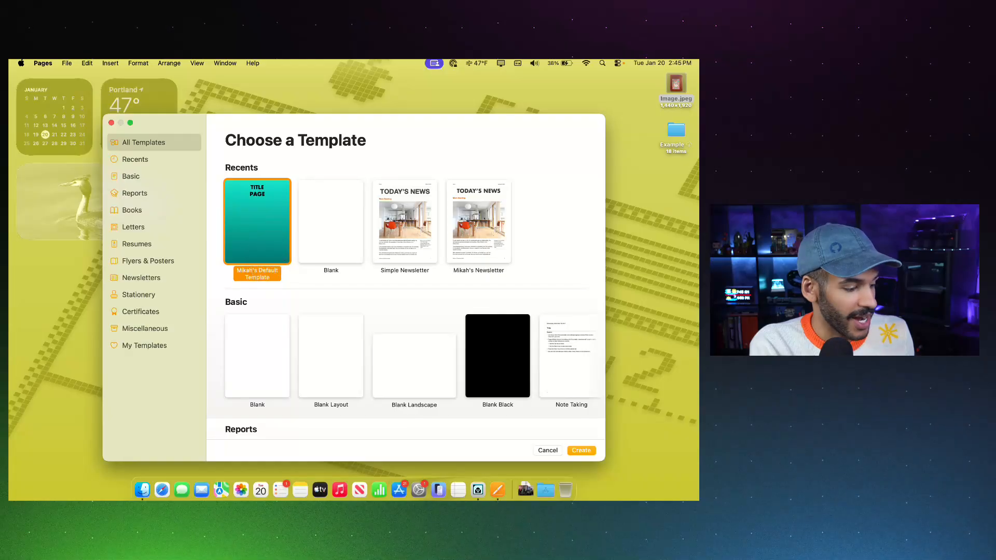
pyautogui.press('Return')
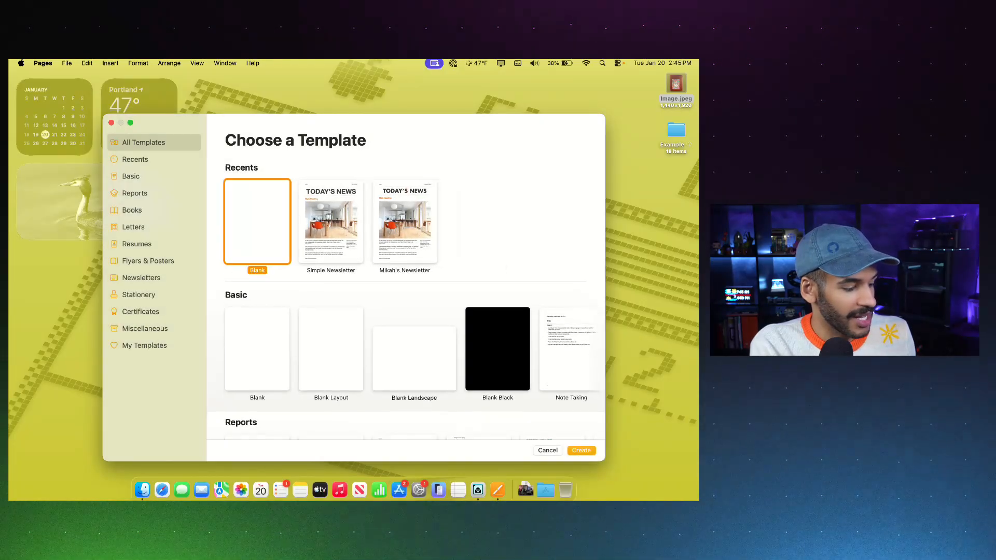
# Delete the custom newsletter template from the recent templates, keeping the built-in Simple Newsletter
pyautogui.rightClick(399, 209)
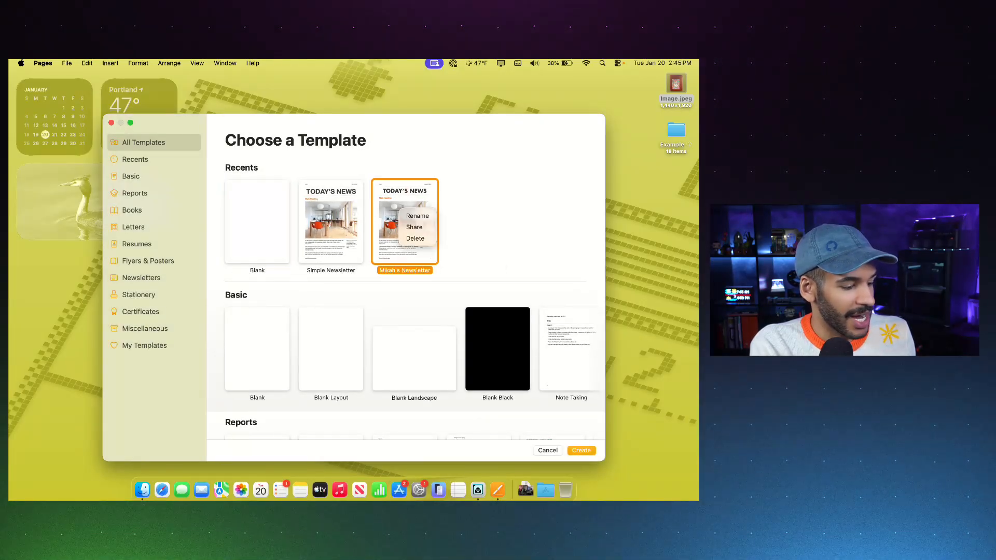
pyautogui.click(415, 238)
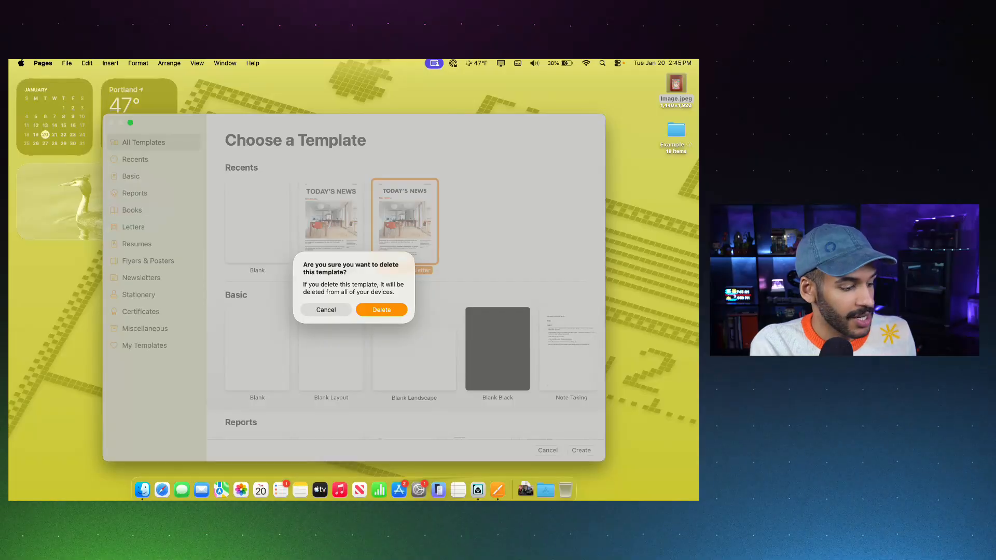
pyautogui.press('Return')
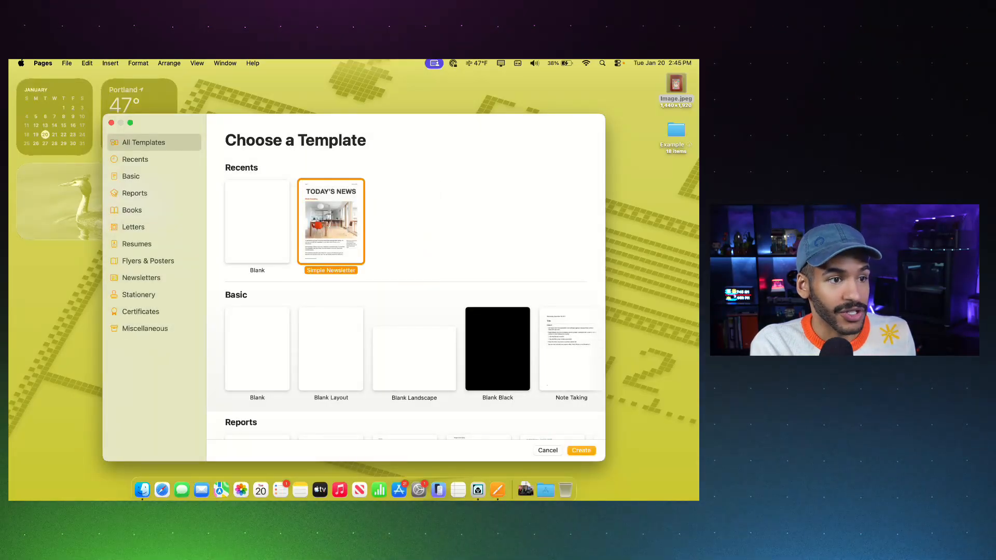